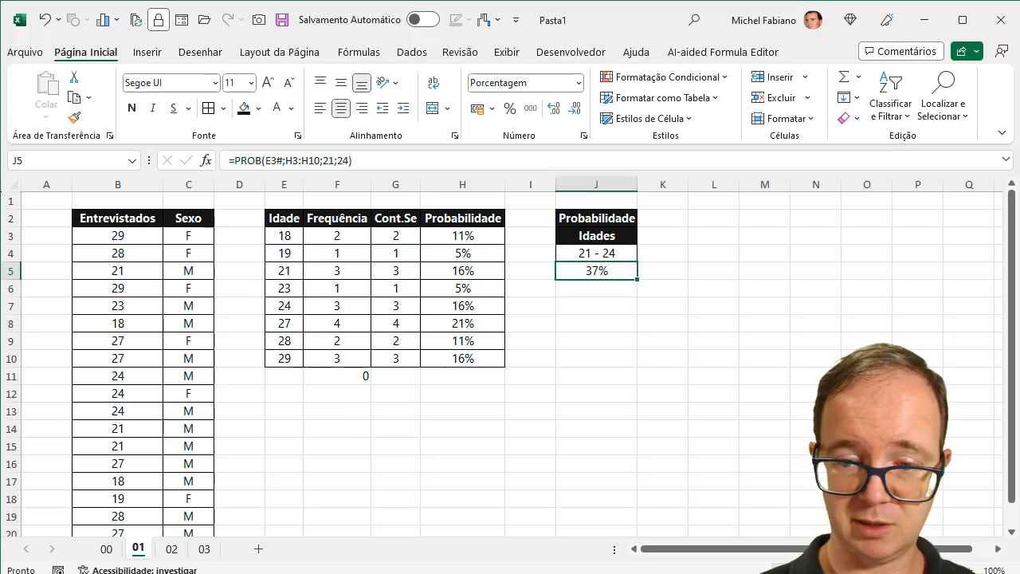
# Zoom out to 80% and examine the interviewees' ages in B3:B21 and sexes in C3:C21 on sheet 01.
pyautogui.click(869, 570)
pyautogui.click(869, 570)
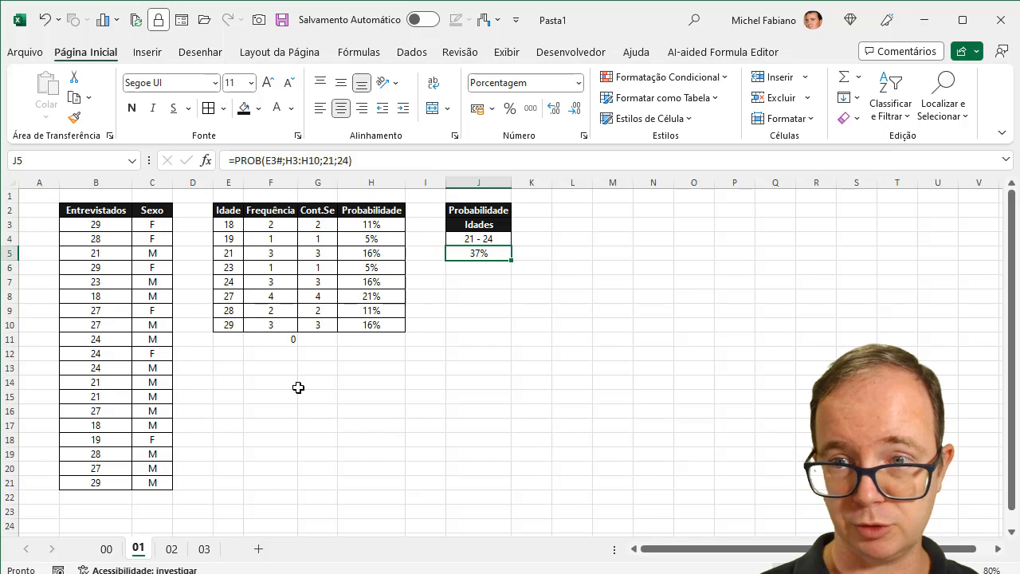
pyautogui.click(107, 227)
pyautogui.moveTo(107, 227); pyautogui.dragTo(97, 480)
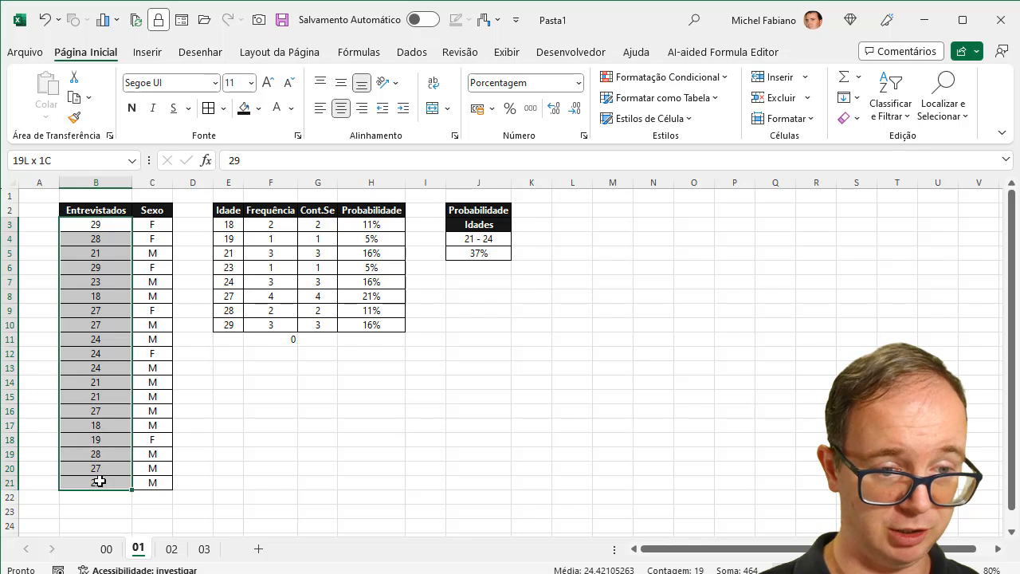
pyautogui.click(153, 227)
pyautogui.moveTo(154, 236); pyautogui.dragTo(149, 481)
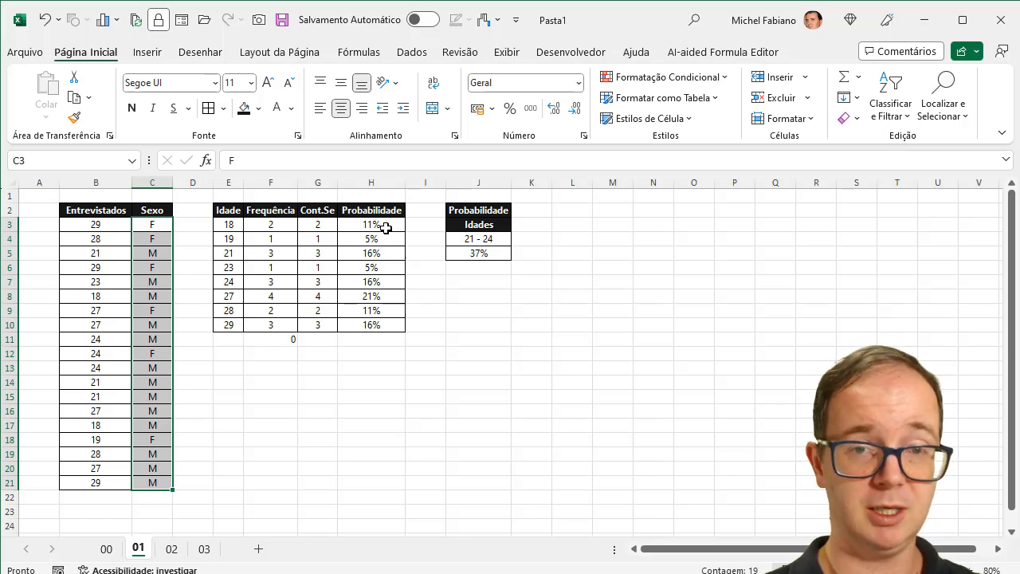
# On sheet 02, copy the Entrevistados ages in B3:B21 into the Idade column starting at E3.
pyautogui.click(175, 556)
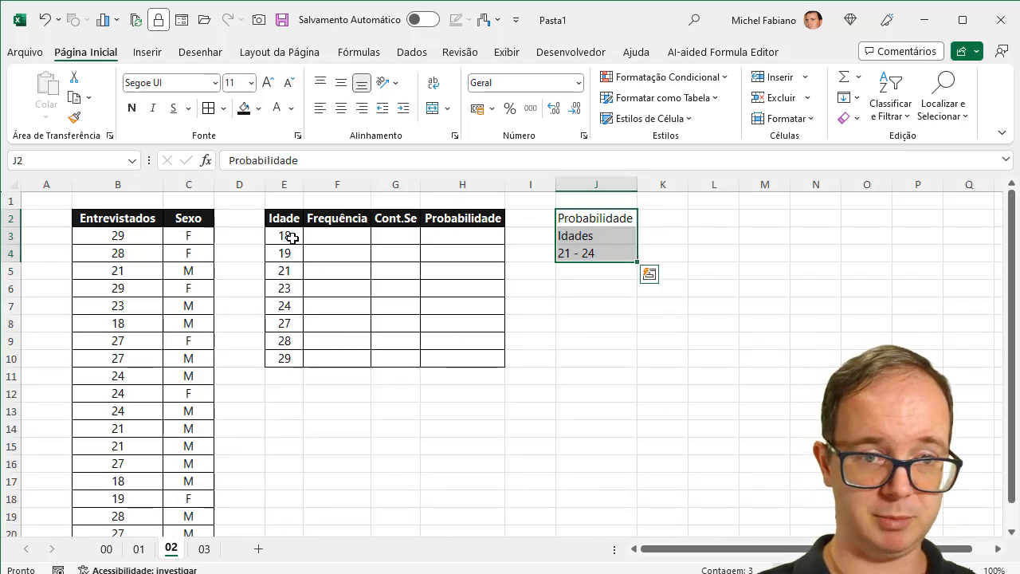
pyautogui.moveTo(288, 236); pyautogui.dragTo(289, 363)
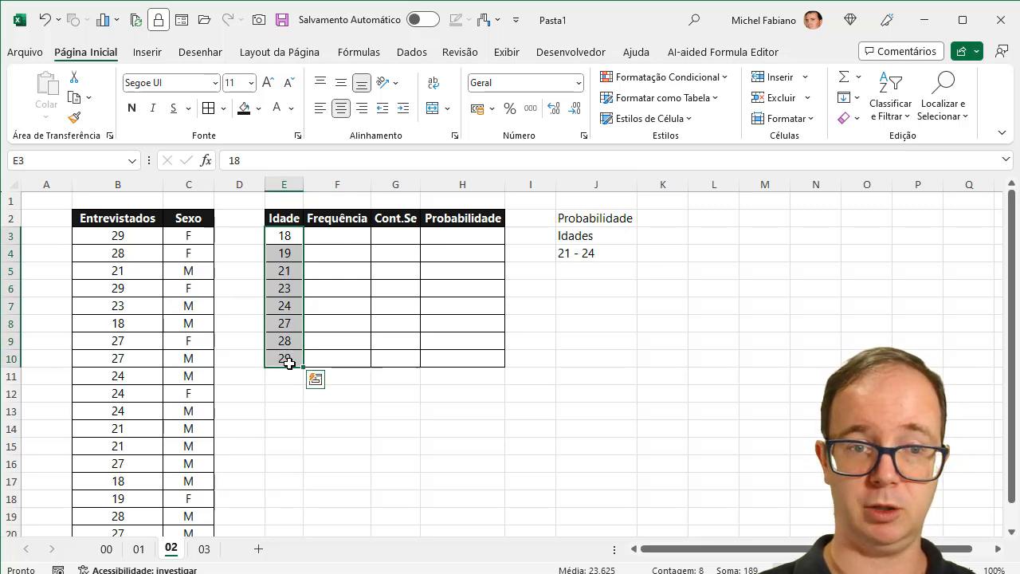
pyautogui.moveTo(279, 236); pyautogui.dragTo(291, 355)
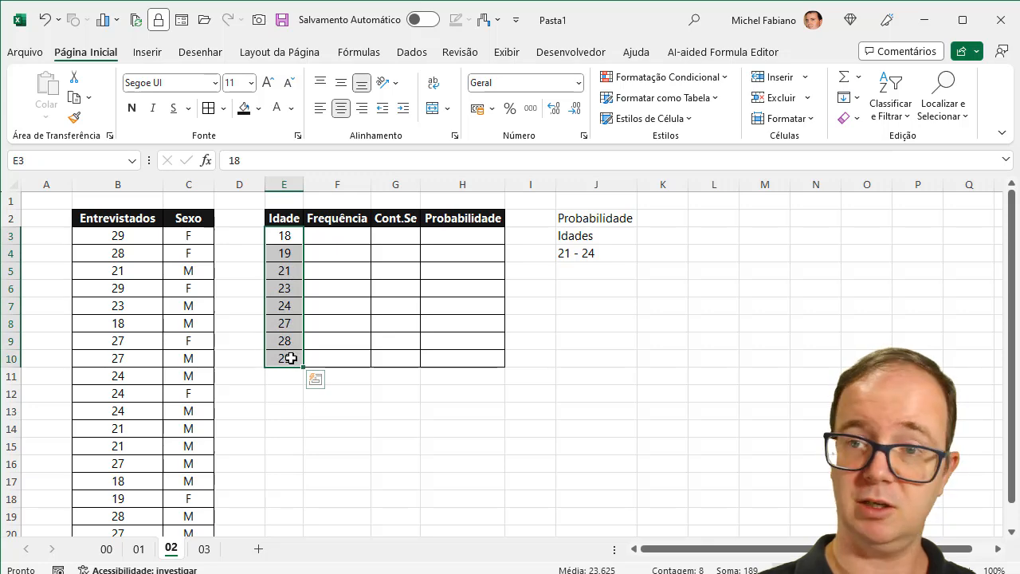
pyautogui.click(138, 238)
pyautogui.moveTo(138, 238); pyautogui.dragTo(126, 500)
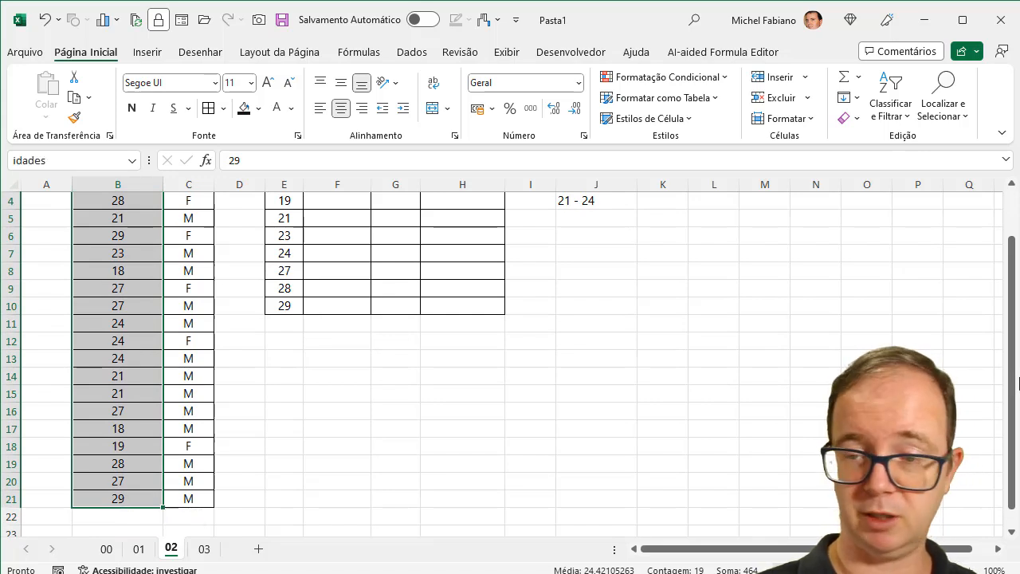
pyautogui.moveTo(1016, 377); pyautogui.dragTo(1016, 330)
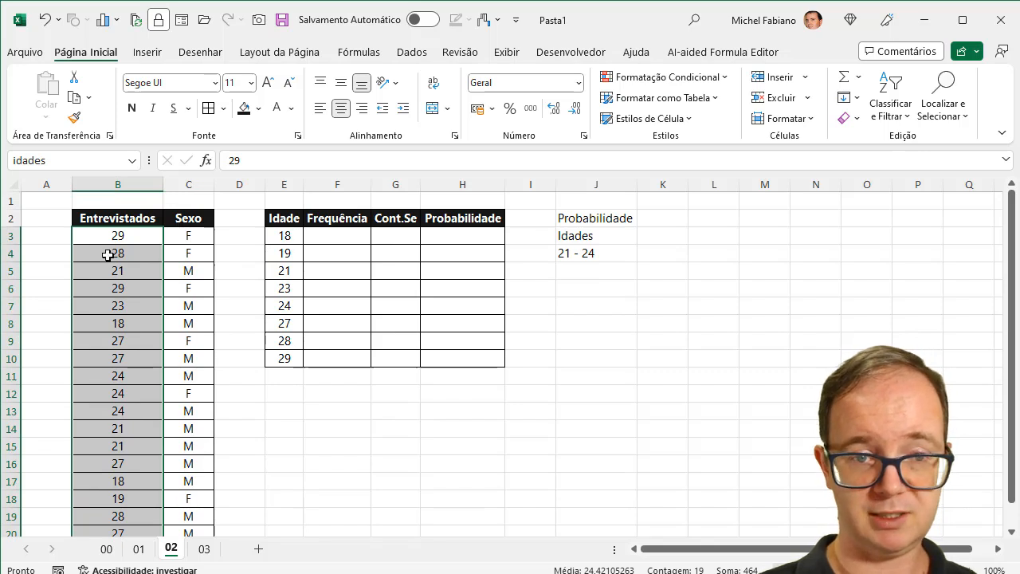
pyautogui.hotkey('ctrl', 'c')
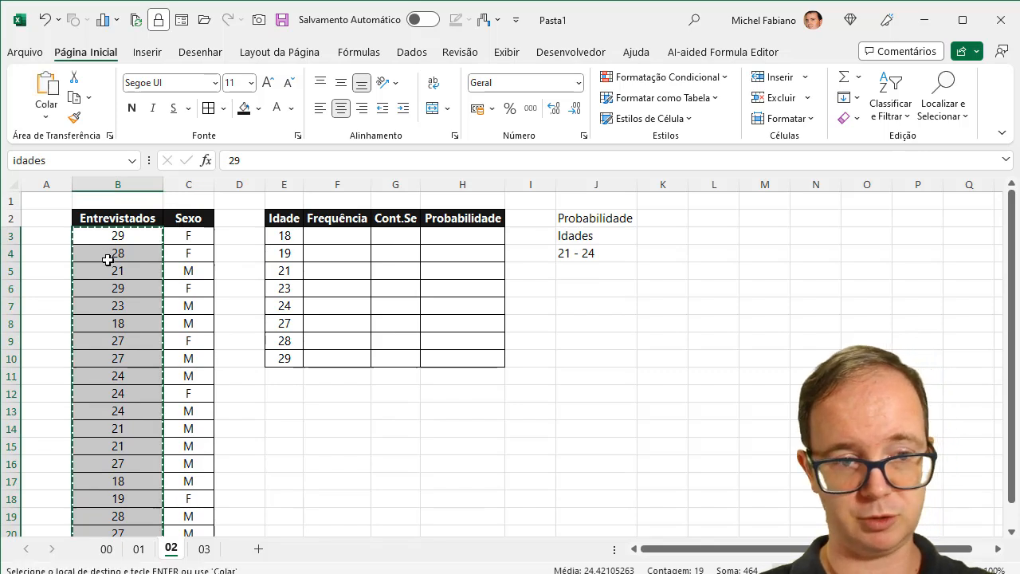
pyautogui.click(284, 237)
pyautogui.hotkey('ctrl', 'v')
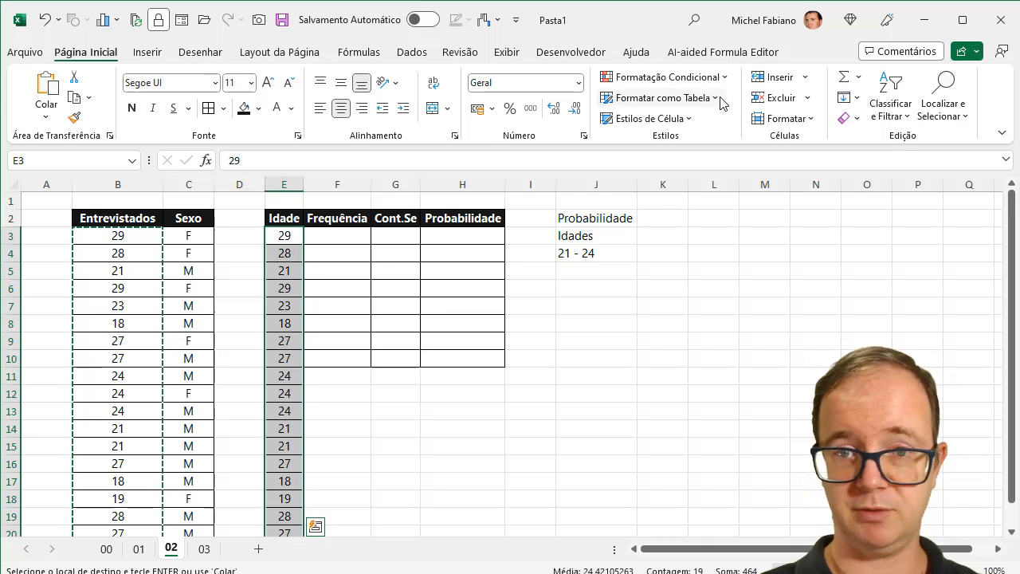
# Remove the duplicate ages from the Idade column, continuing with the current selection only.
pyautogui.click(412, 53)
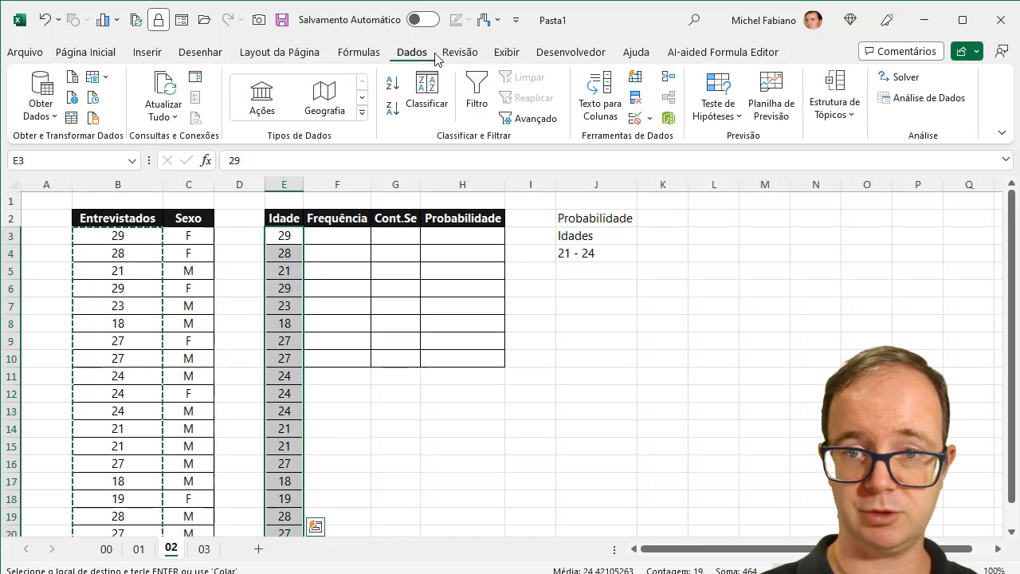
pyautogui.click(640, 104)
pyautogui.click(451, 267)
pyautogui.click(530, 295)
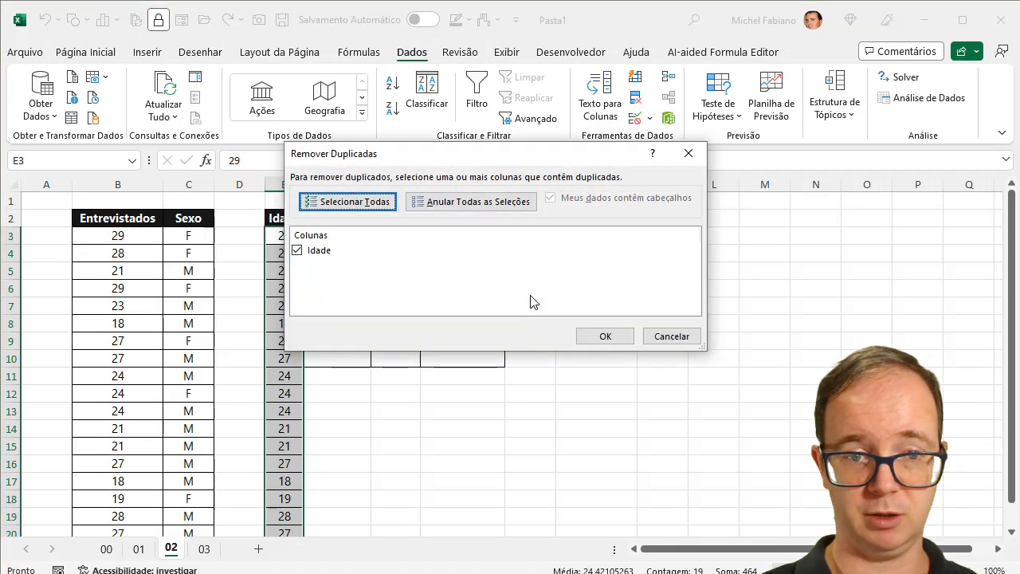
pyautogui.click(605, 335)
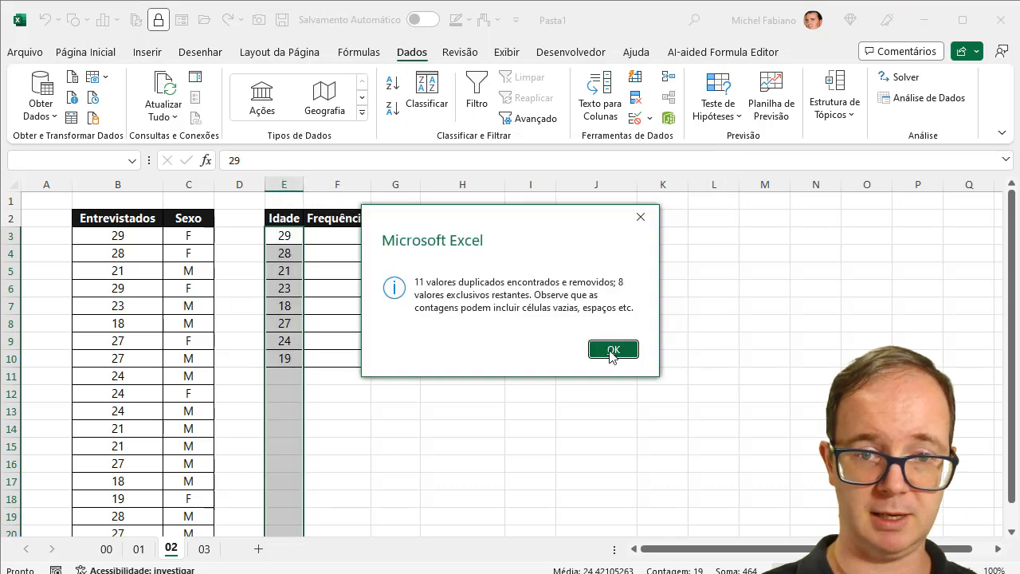
pyautogui.click(612, 351)
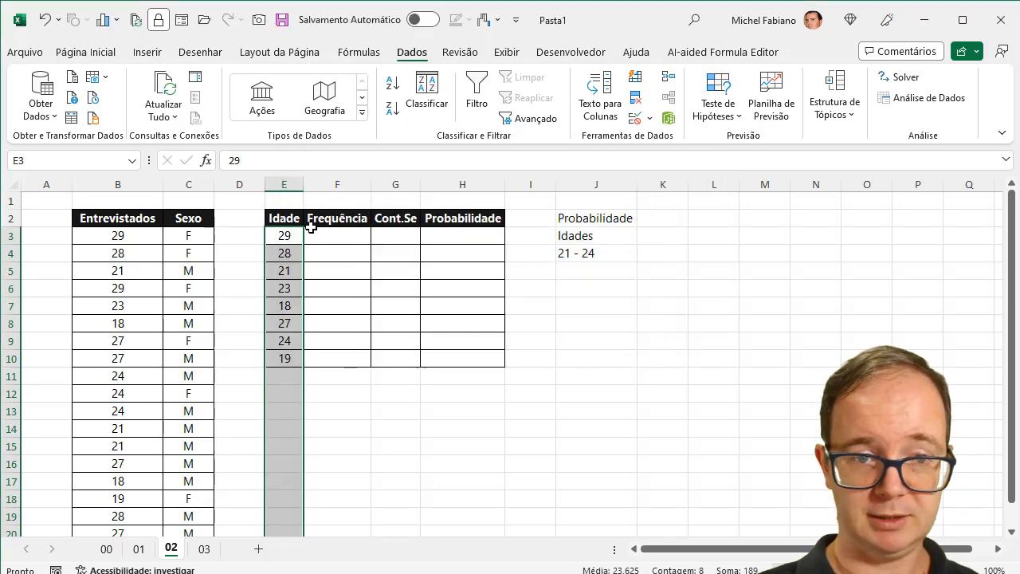
# Sort the ages in E3:E10 from smallest to largest, keeping the sort to the current selection.
pyautogui.moveTo(291, 232); pyautogui.dragTo(280, 356)
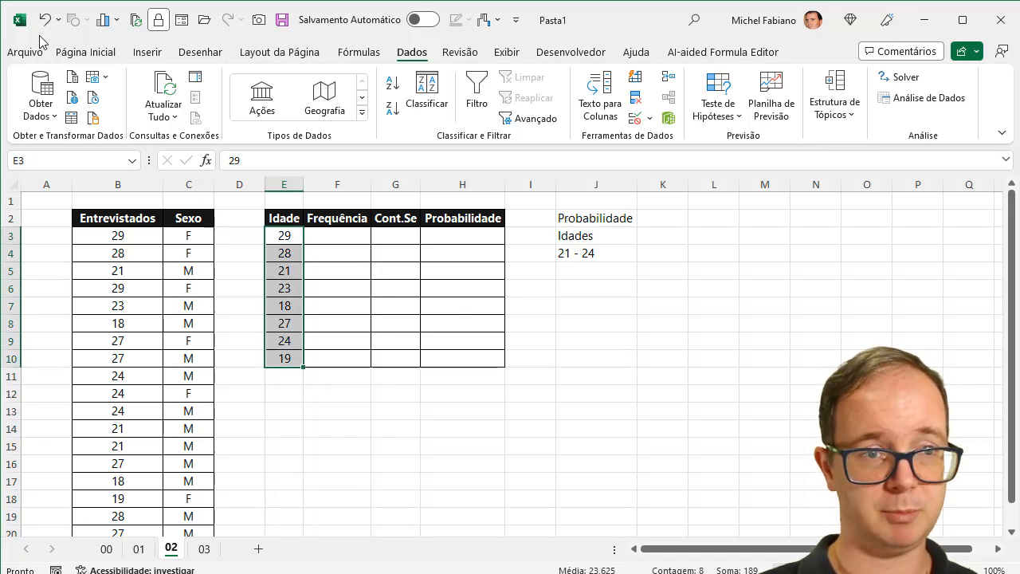
pyautogui.click(83, 52)
pyautogui.click(909, 101)
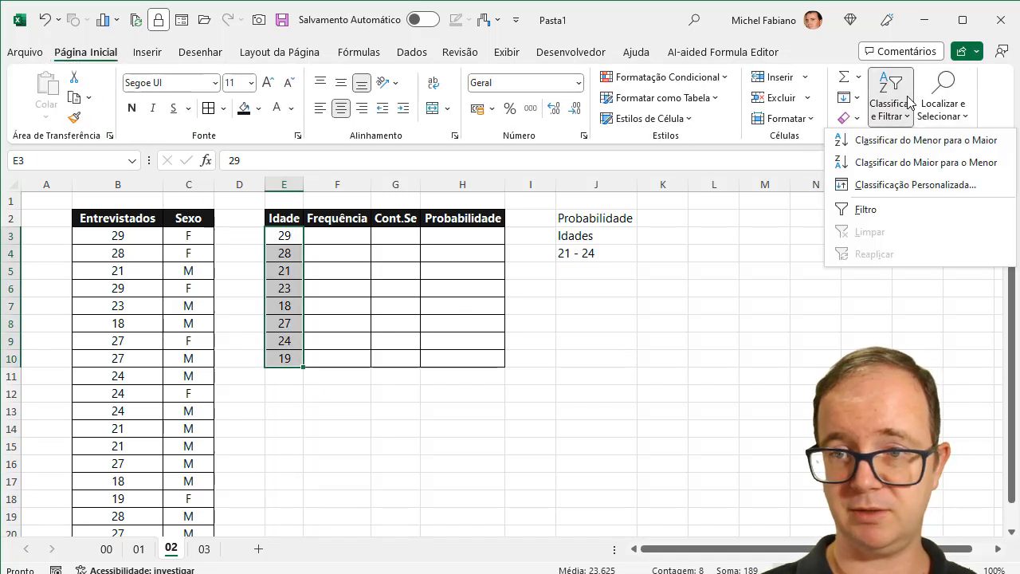
pyautogui.click(896, 144)
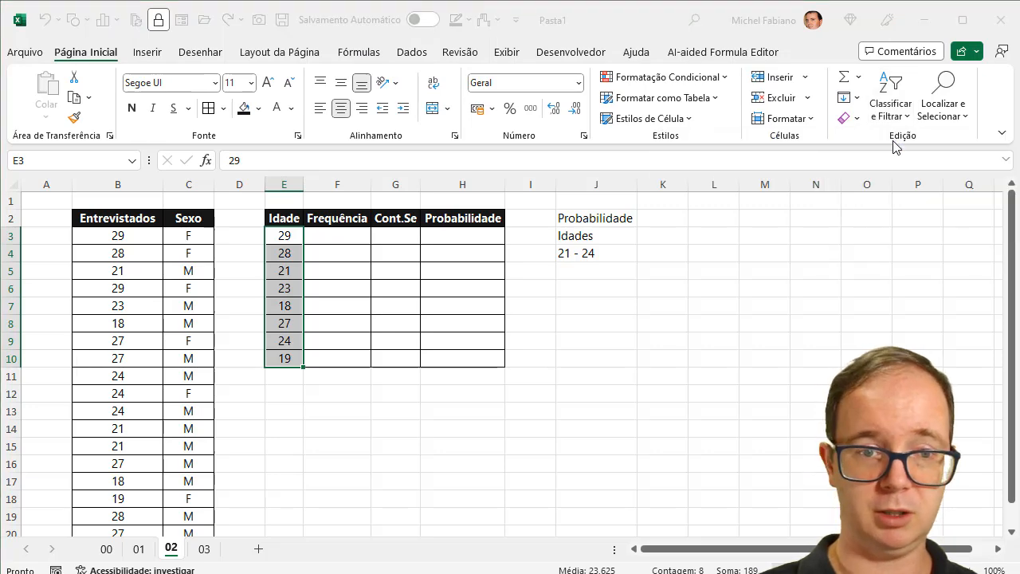
pyautogui.click(484, 266)
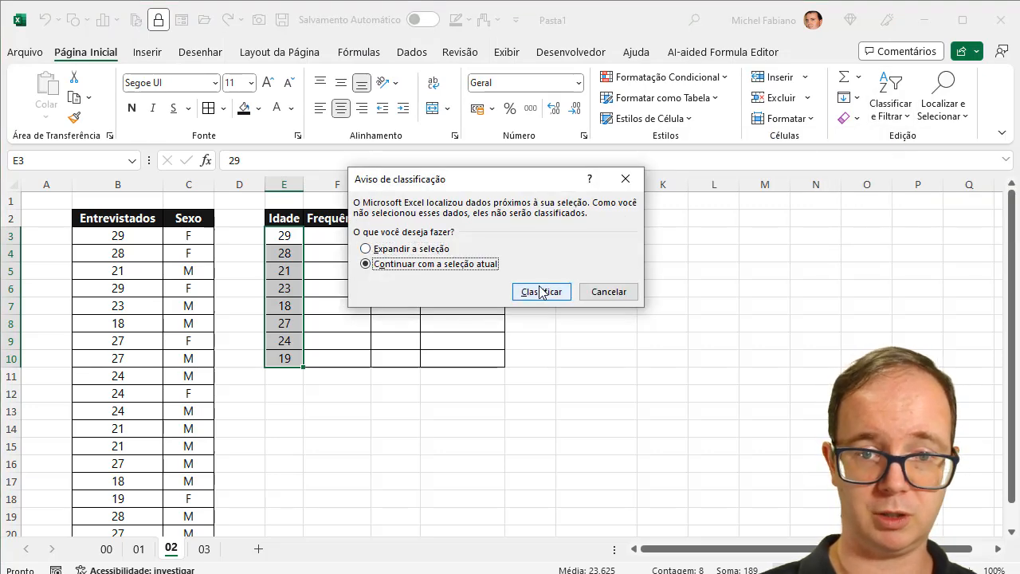
pyautogui.click(539, 291)
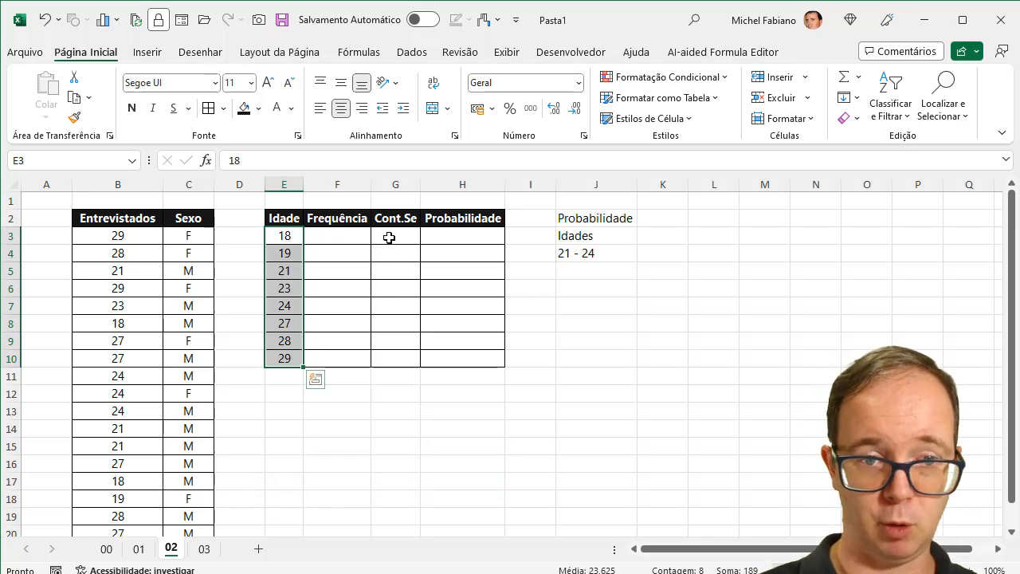
# Count the occurrences of the age in E3 by entering =CONT.SE(idades;E3) in cell G3.
pyautogui.click(354, 230)
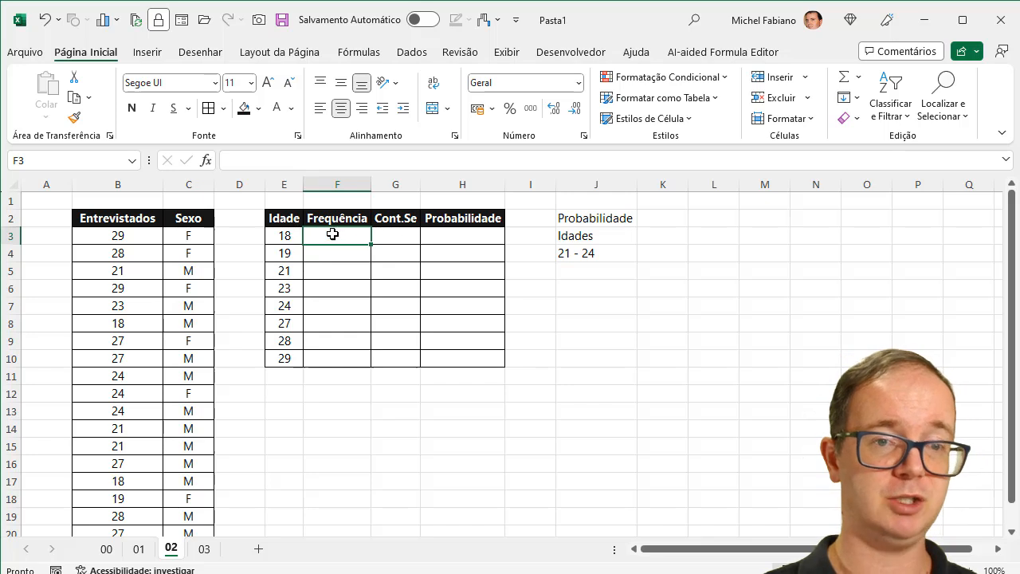
pyautogui.click(392, 237)
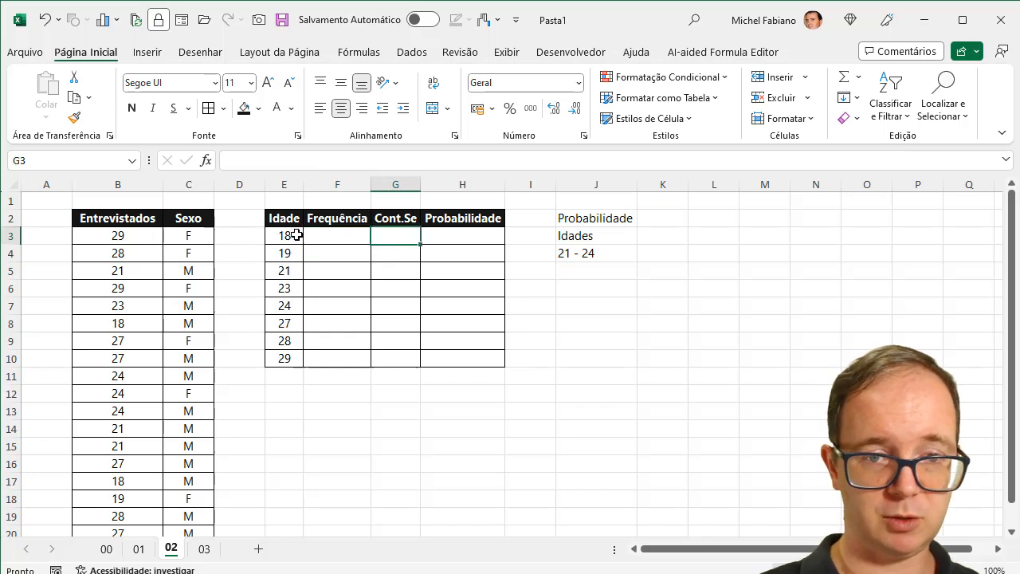
pyautogui.write('=cont.se')
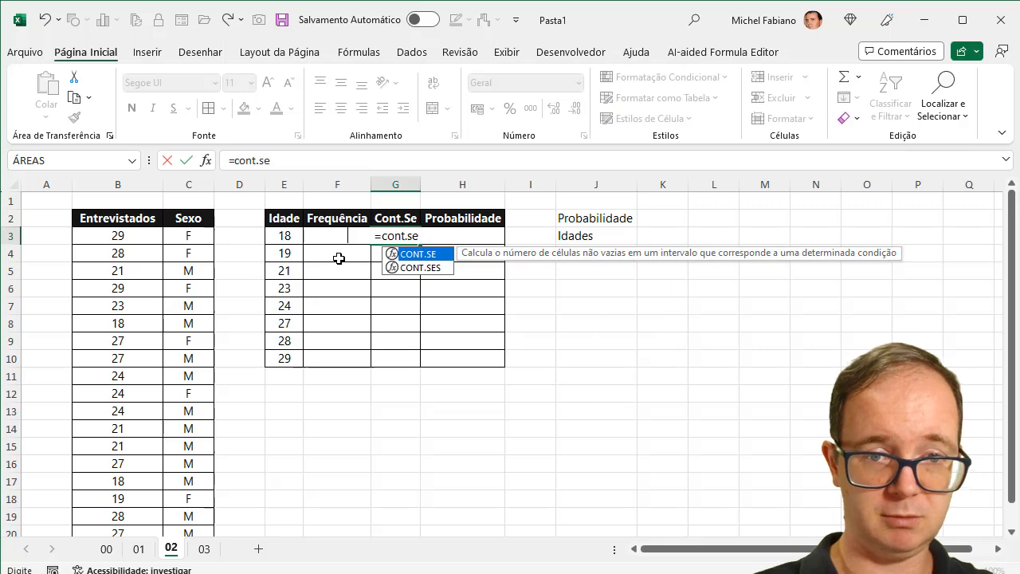
pyautogui.write('(')
pyautogui.moveTo(147, 236); pyautogui.dragTo(130, 504)
pyautogui.write(';')
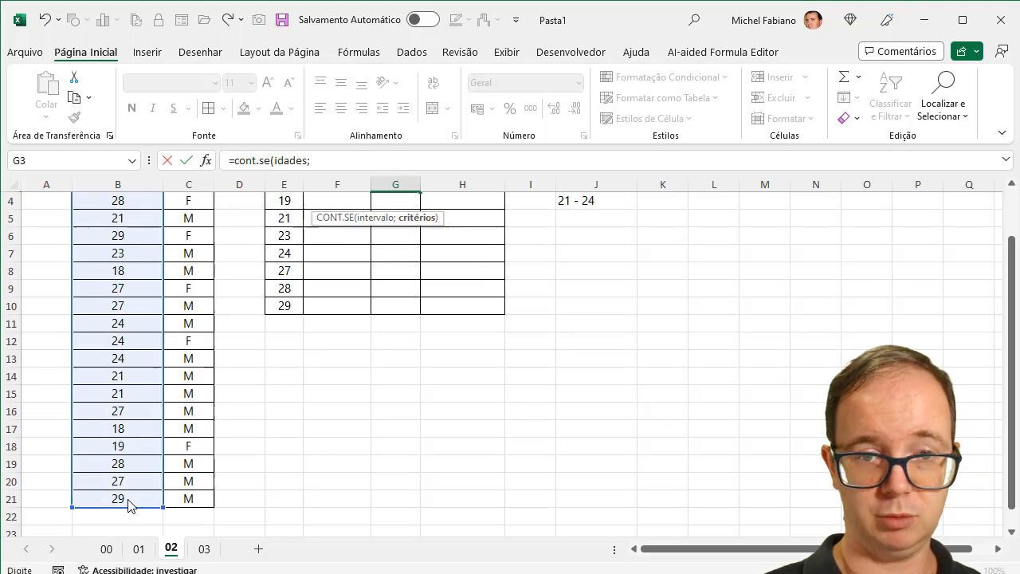
pyautogui.click(1012, 217)
pyautogui.click(283, 232)
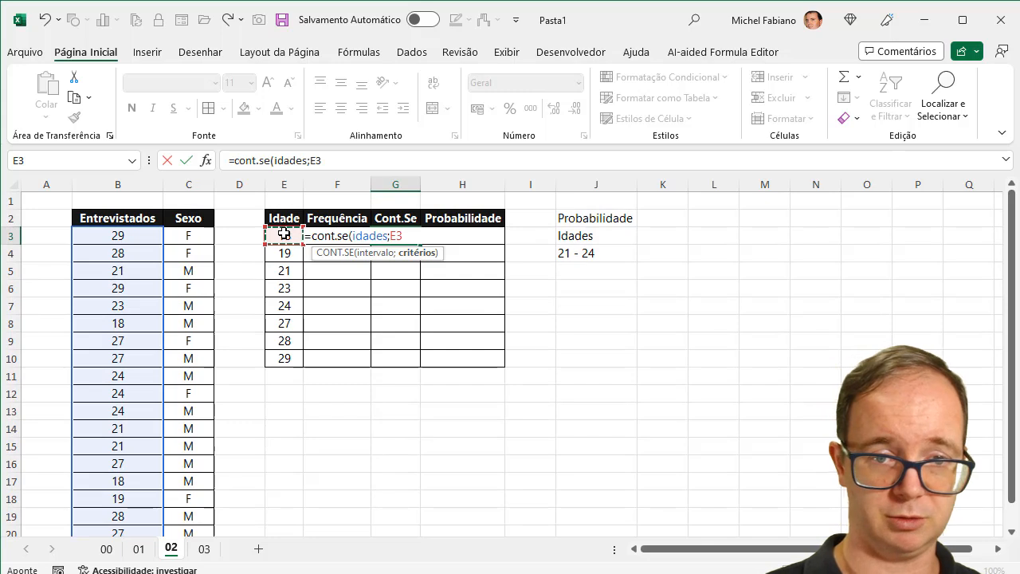
pyautogui.press('Return')
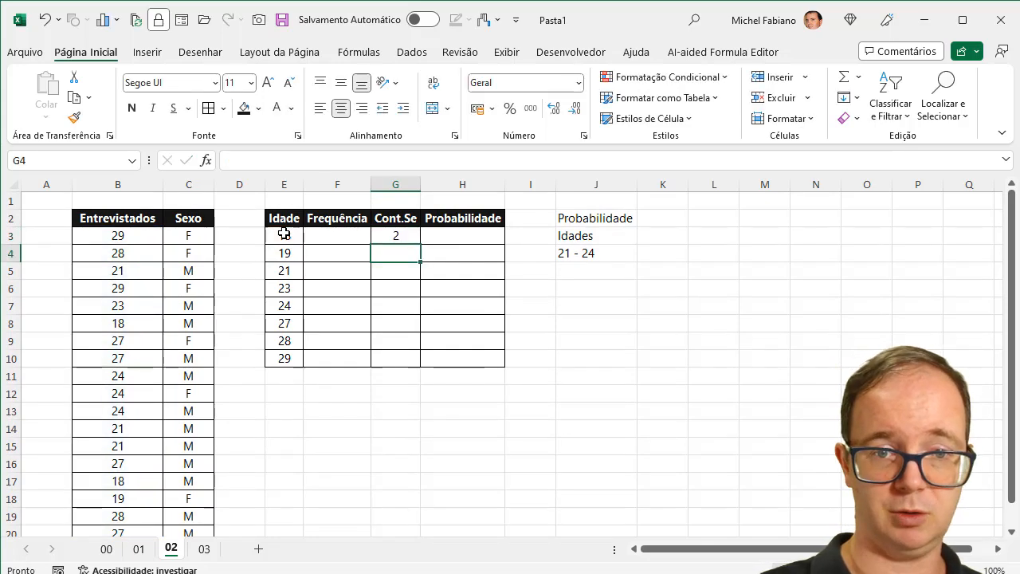
# Define the name entrevistados for the age range B3:B21.
pyautogui.click(413, 239)
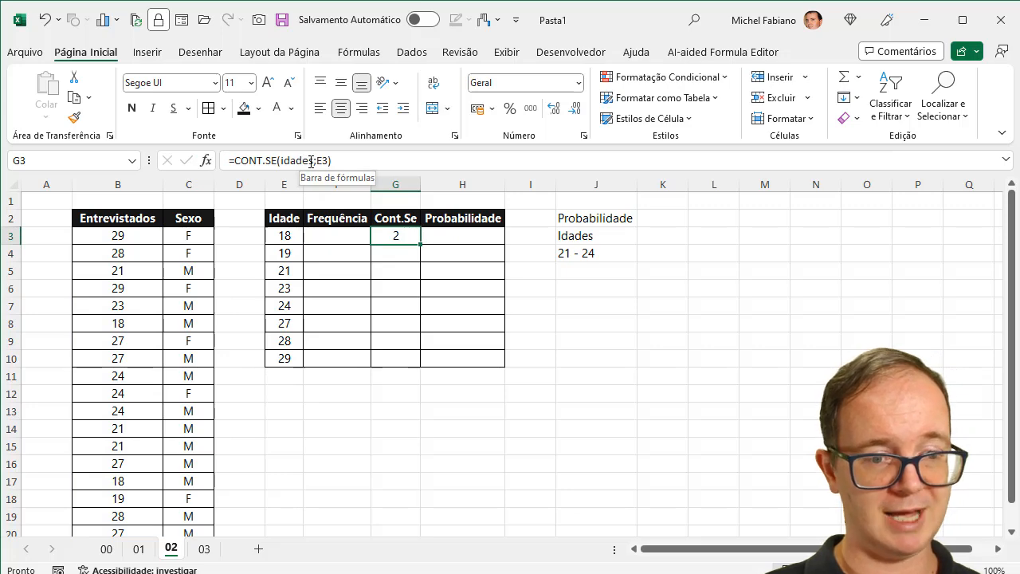
pyautogui.moveTo(114, 235); pyautogui.dragTo(104, 497)
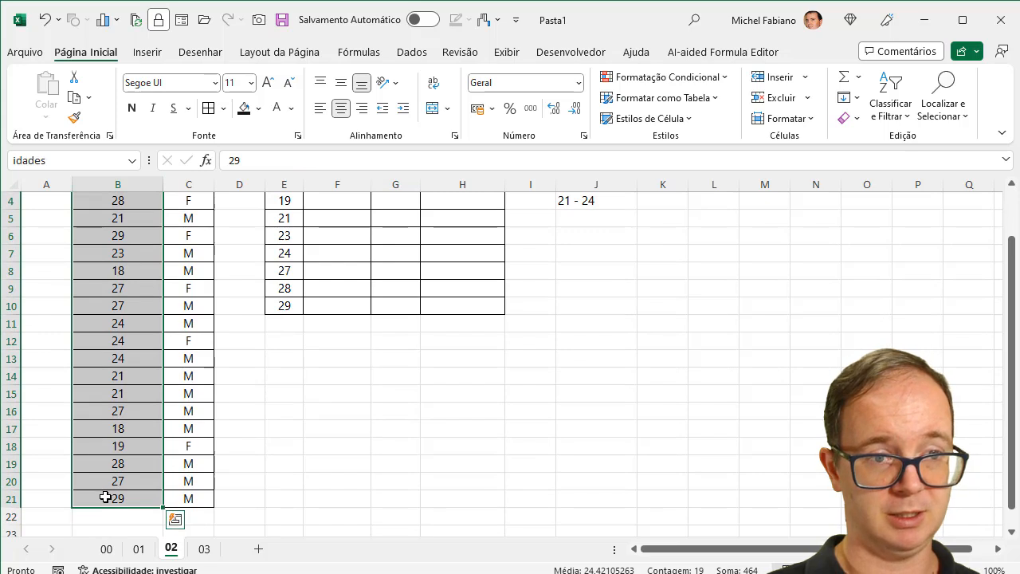
pyautogui.click(88, 168)
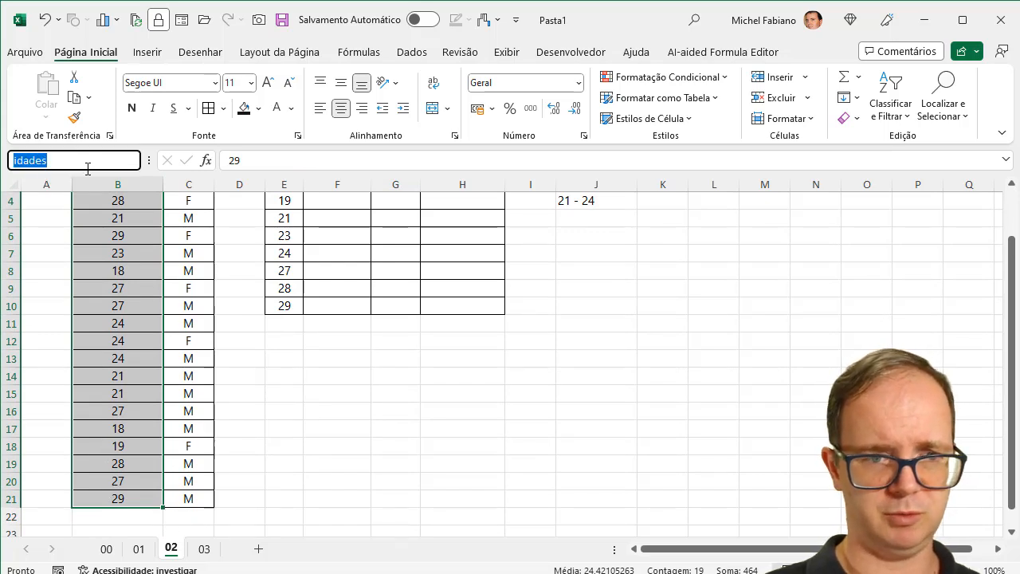
pyautogui.write('entrevistado')
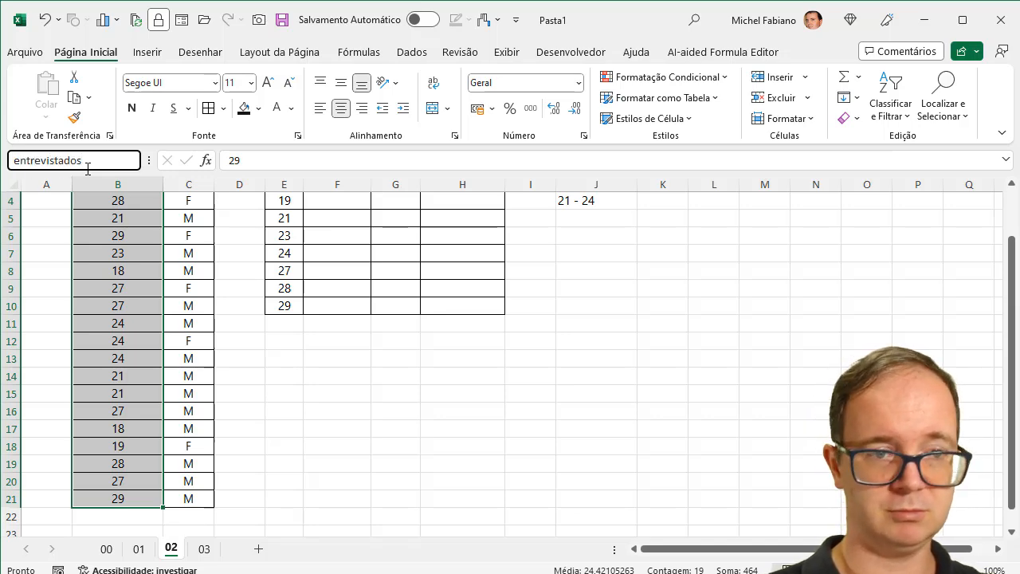
# Count each age's occurrences by entering =CONT.SE(entrevistados;E3) in G3 and filling the formula down to G10.
pyautogui.scroll(1, 239, 224)
pyautogui.click(392, 237)
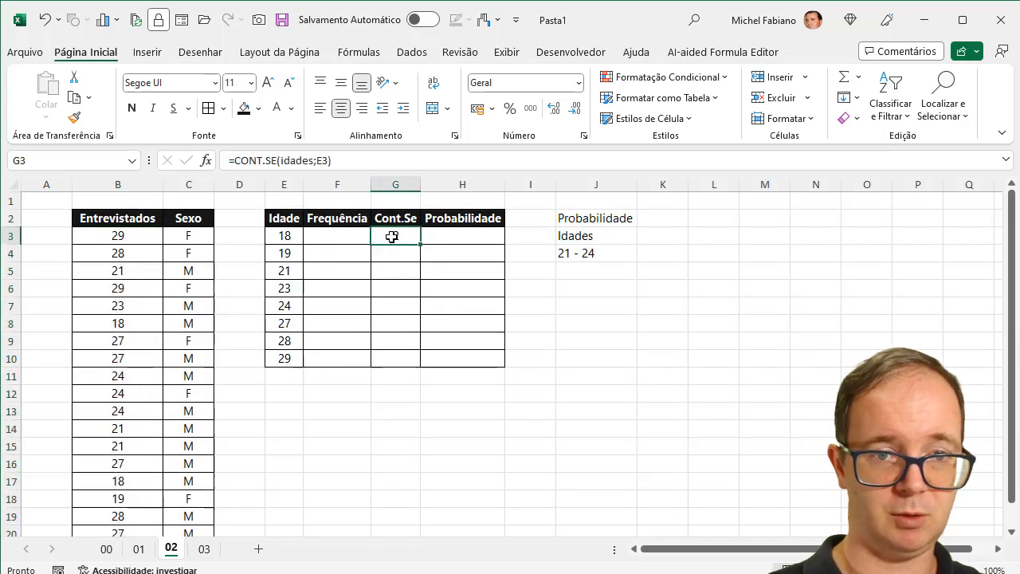
pyautogui.write('=co')
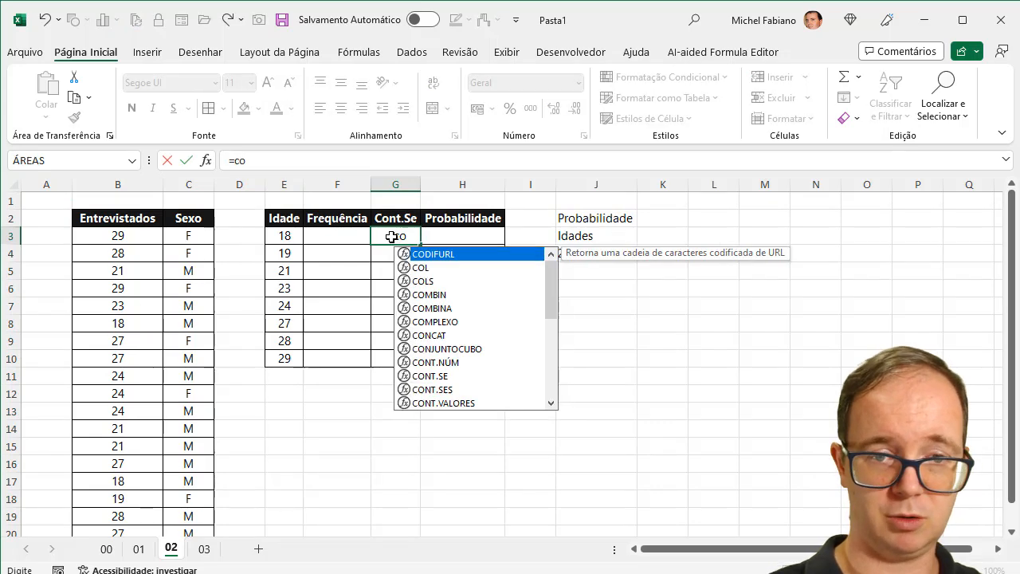
pyautogui.write('nt.se(entre')
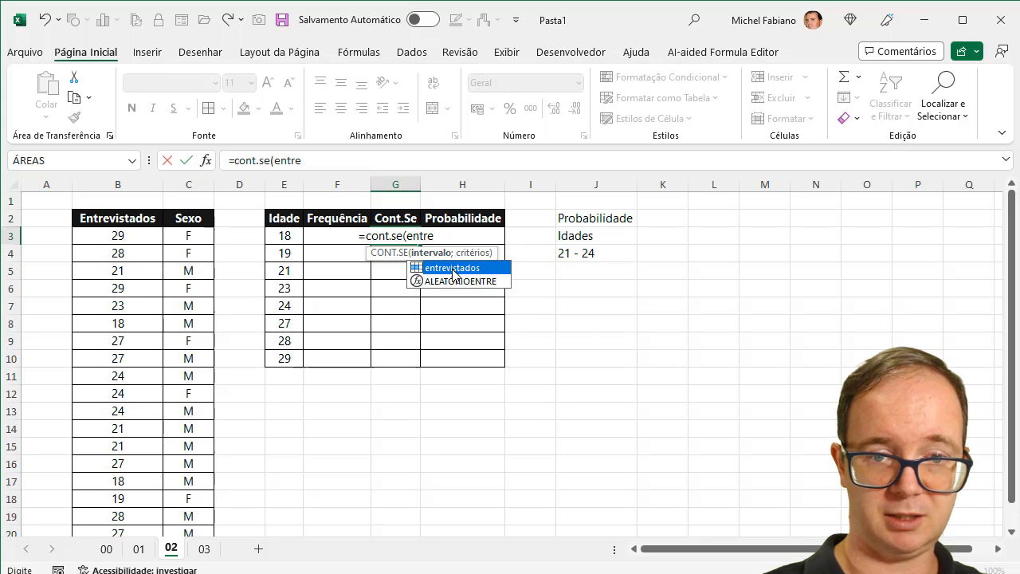
pyautogui.doubleClick(451, 269)
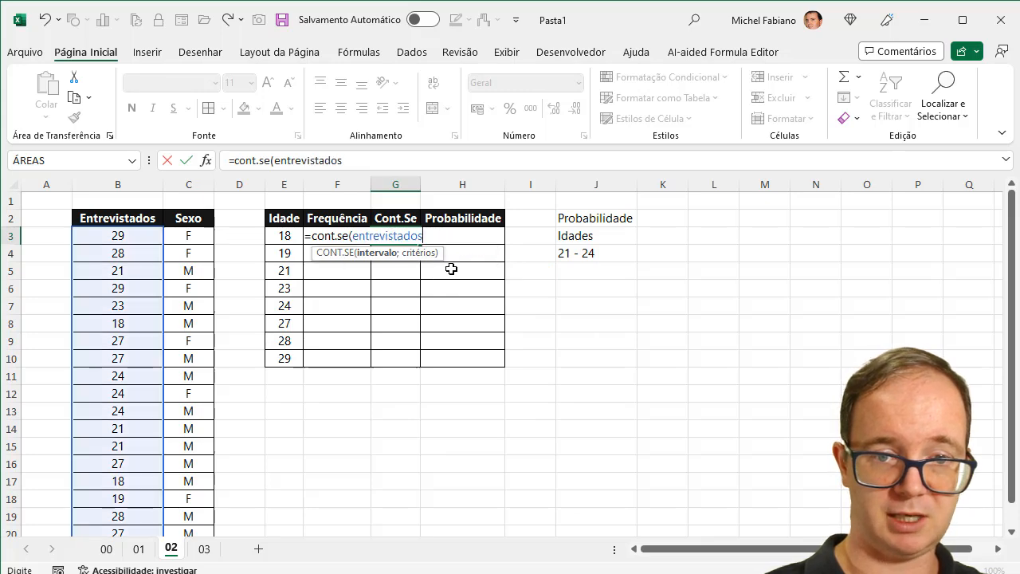
pyautogui.write(';')
pyautogui.click(279, 236)
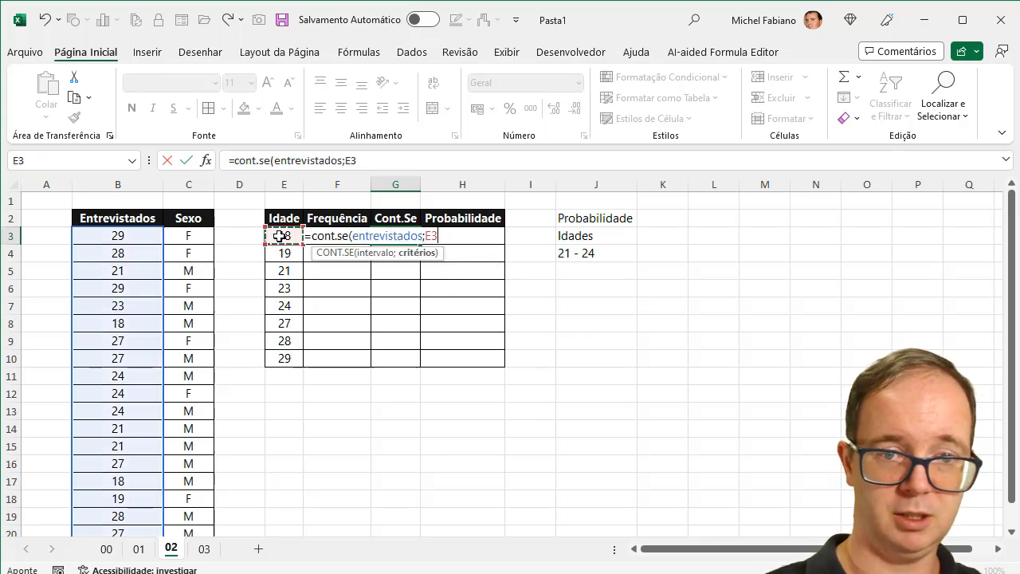
pyautogui.write(')')
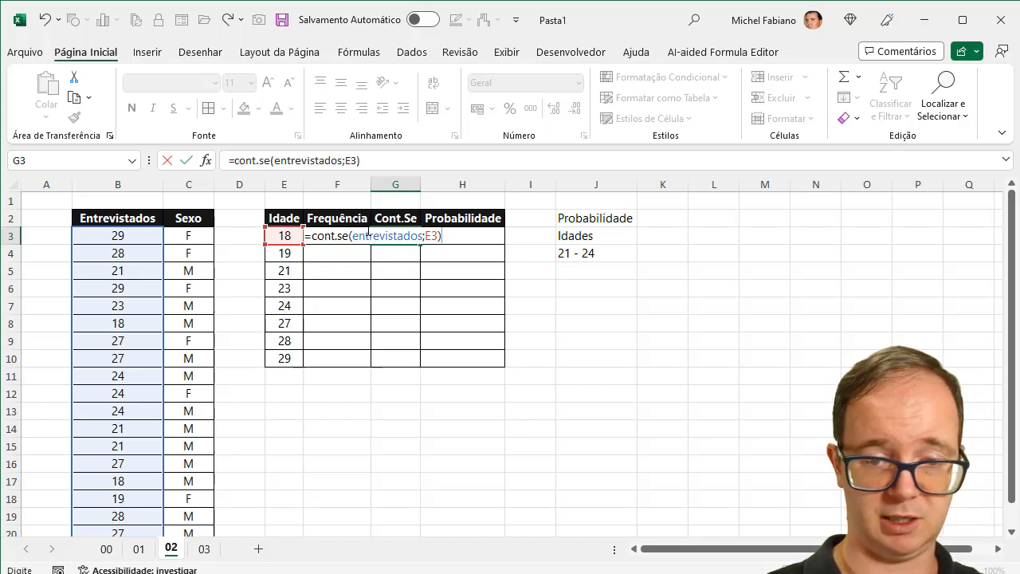
pyautogui.press('Return')
pyautogui.click(392, 239)
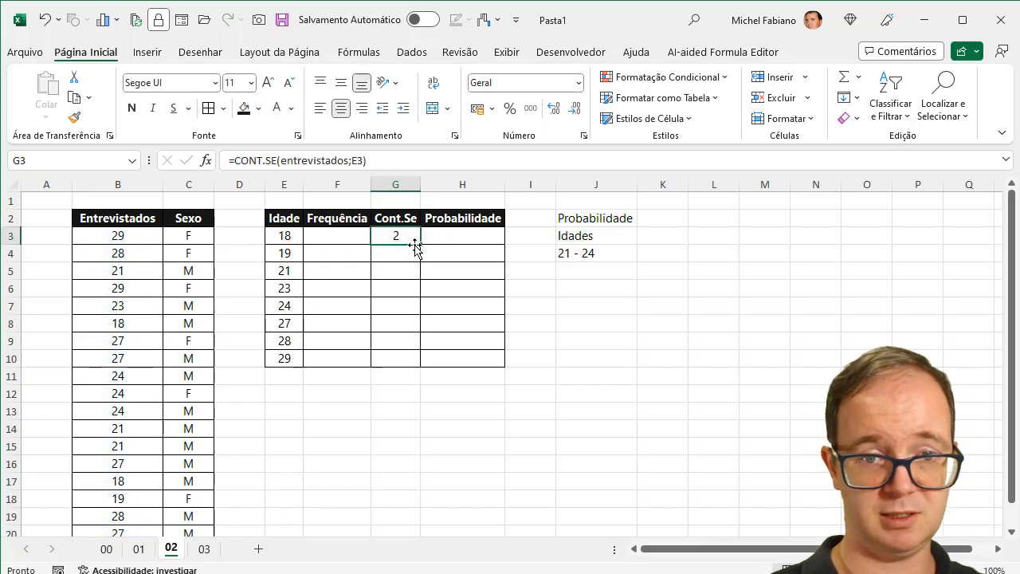
pyautogui.doubleClick(420, 243)
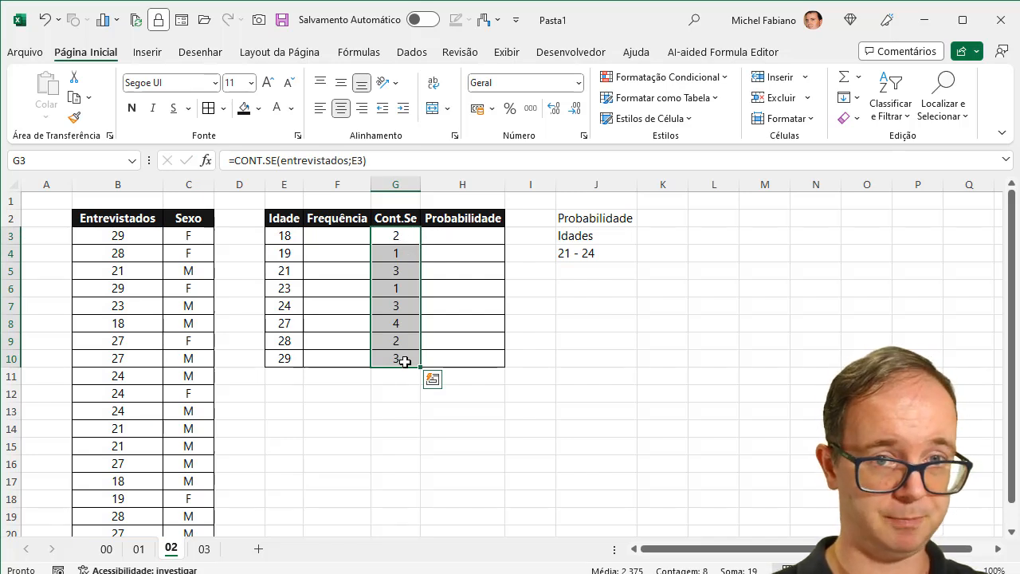
# Calculate the age frequencies by entering =FREQÜÊNCIA(entrevistados;E3:E10) in cell F3.
pyautogui.click(343, 233)
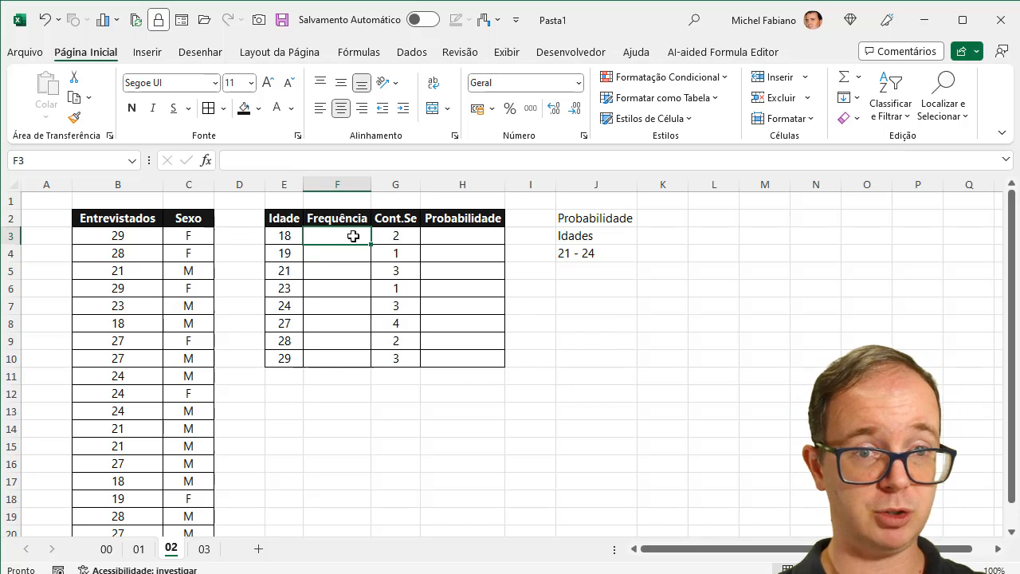
pyautogui.write('=fr')
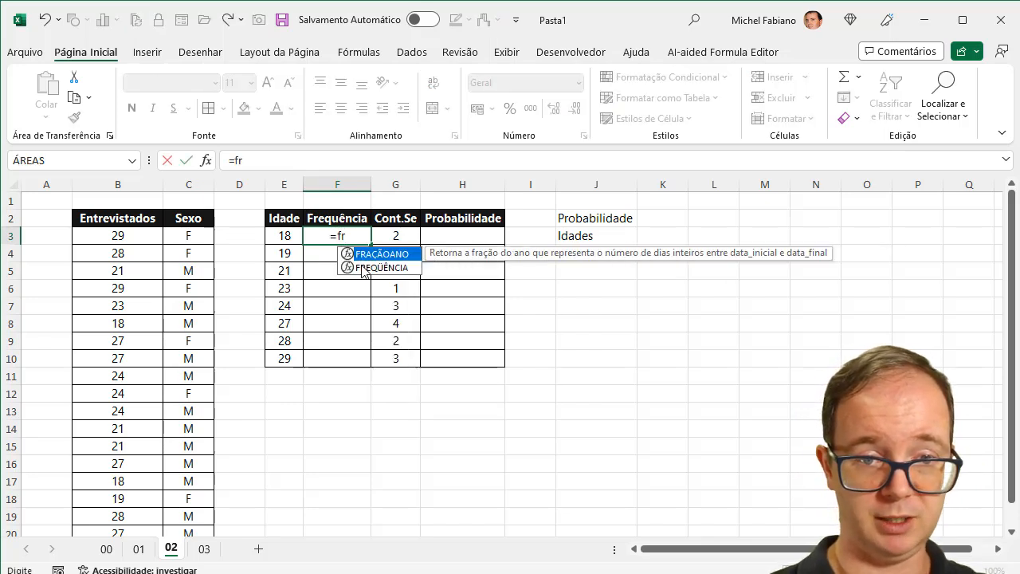
pyautogui.click(364, 269)
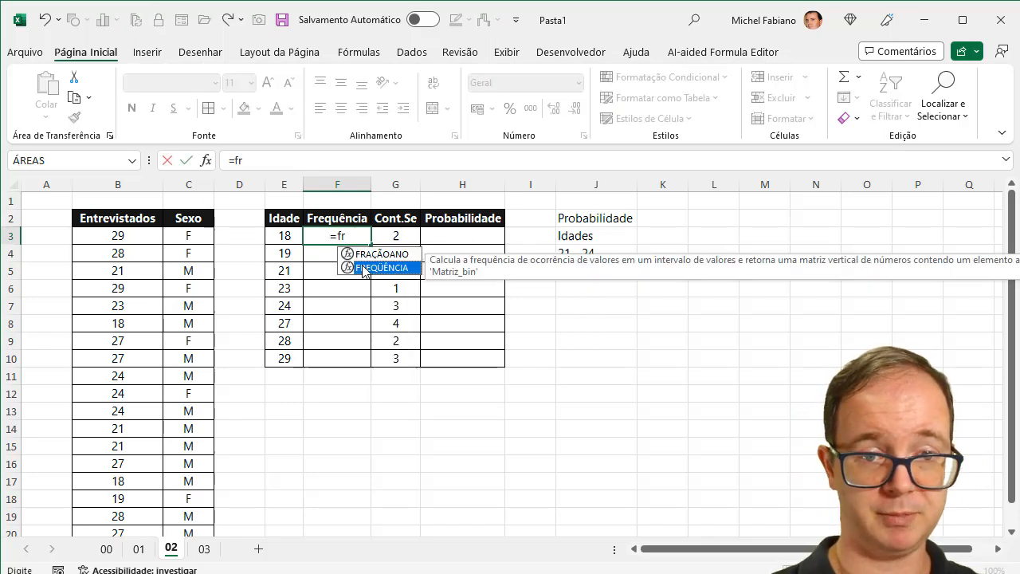
pyautogui.doubleClick(364, 268)
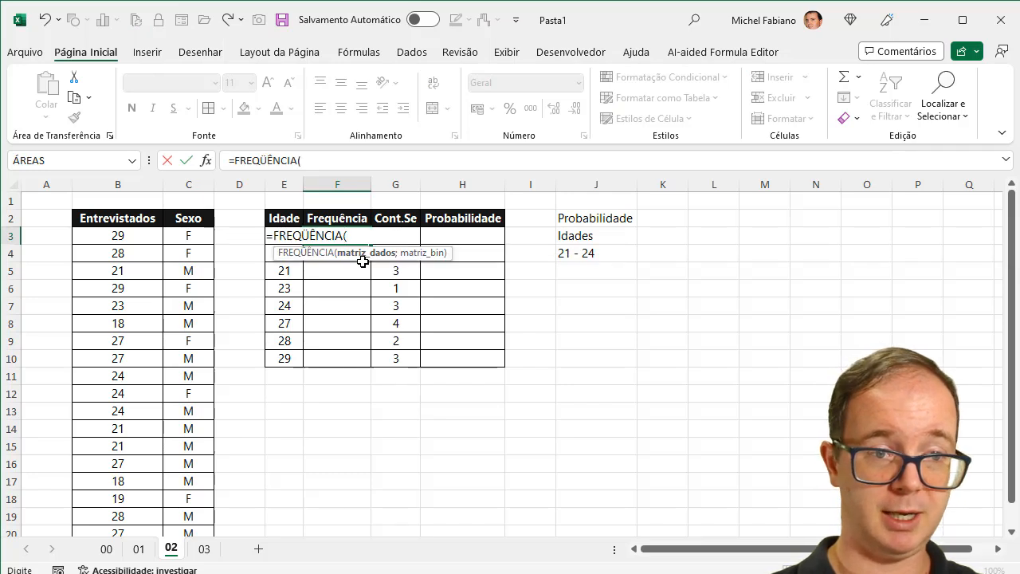
pyautogui.write('entre')
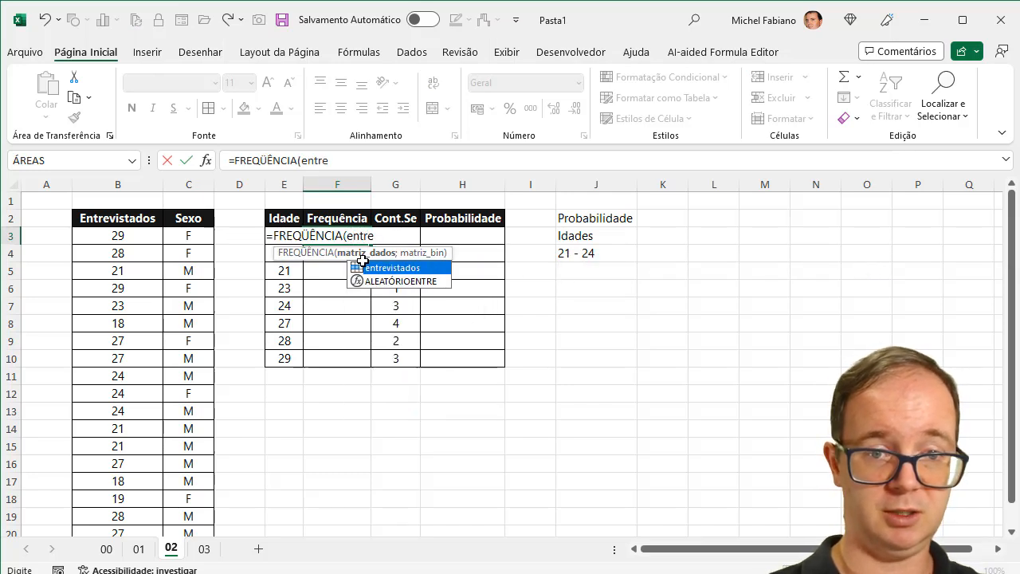
pyautogui.doubleClick(370, 268)
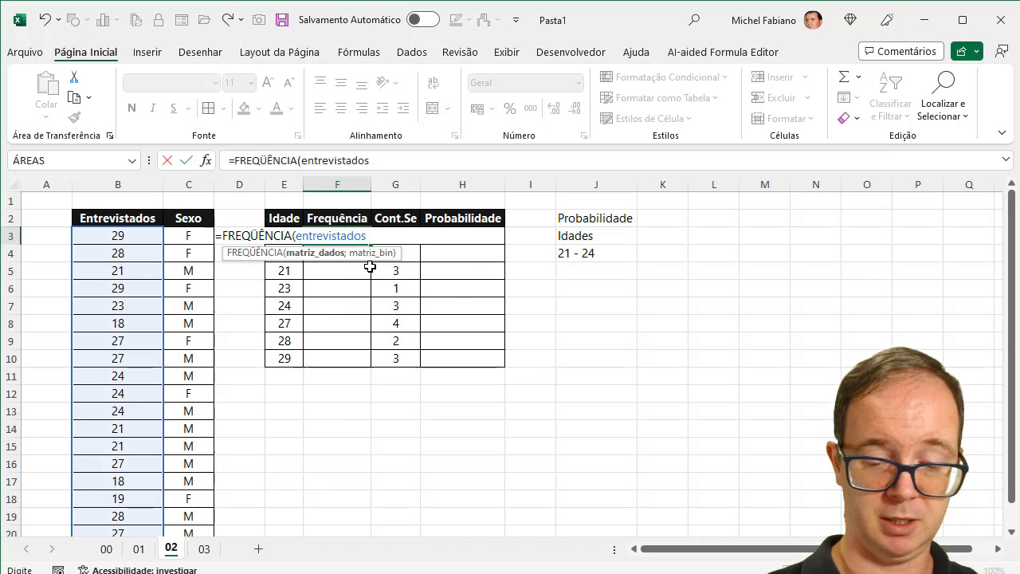
pyautogui.write(';')
pyautogui.moveTo(287, 359); pyautogui.dragTo(289, 236)
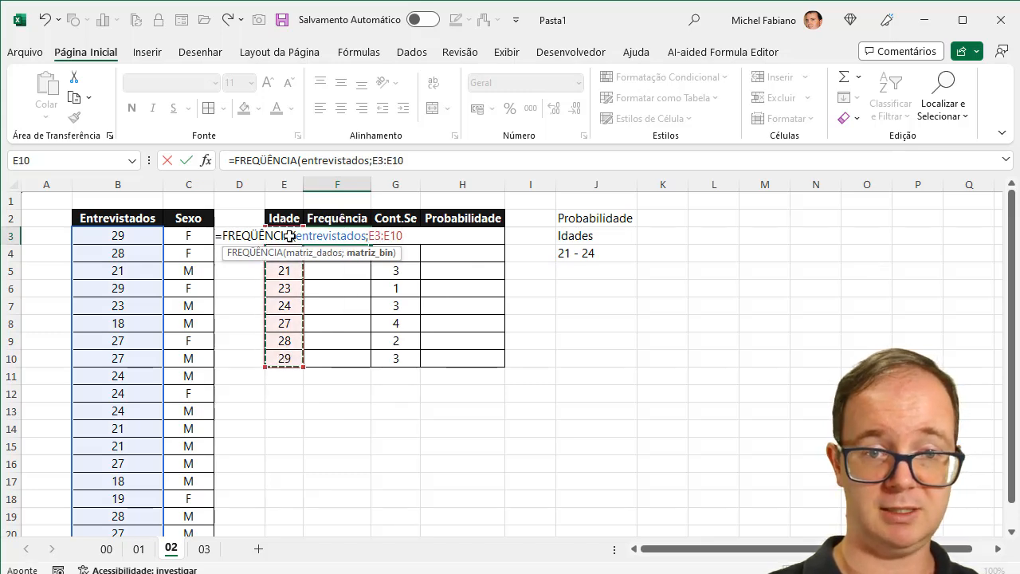
pyautogui.write(')')
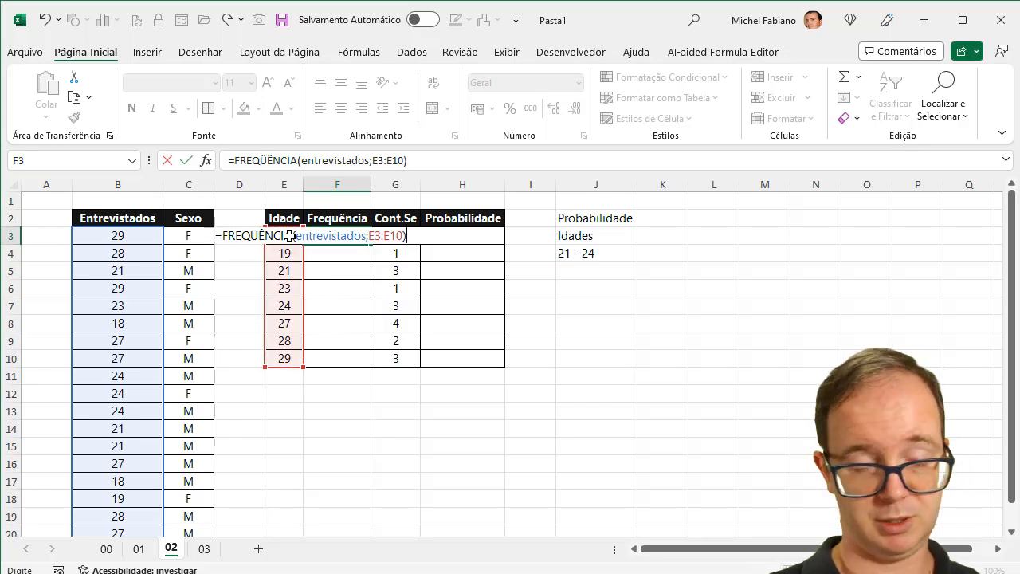
pyautogui.press('Return')
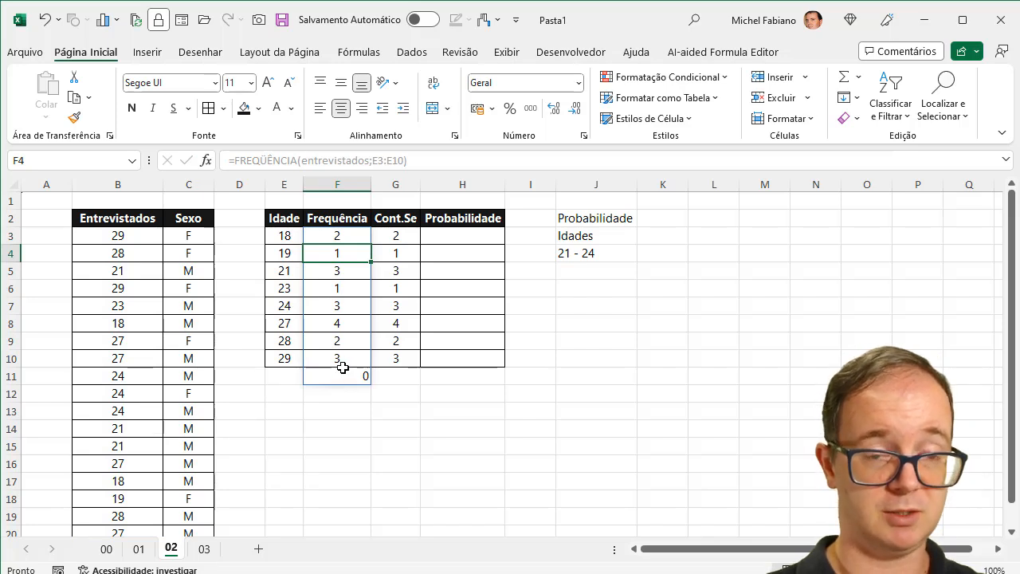
# Re-enter the frequency formula in F3 as an array formula and check the formula in cells F4 to F6.
pyautogui.doubleClick(351, 238)
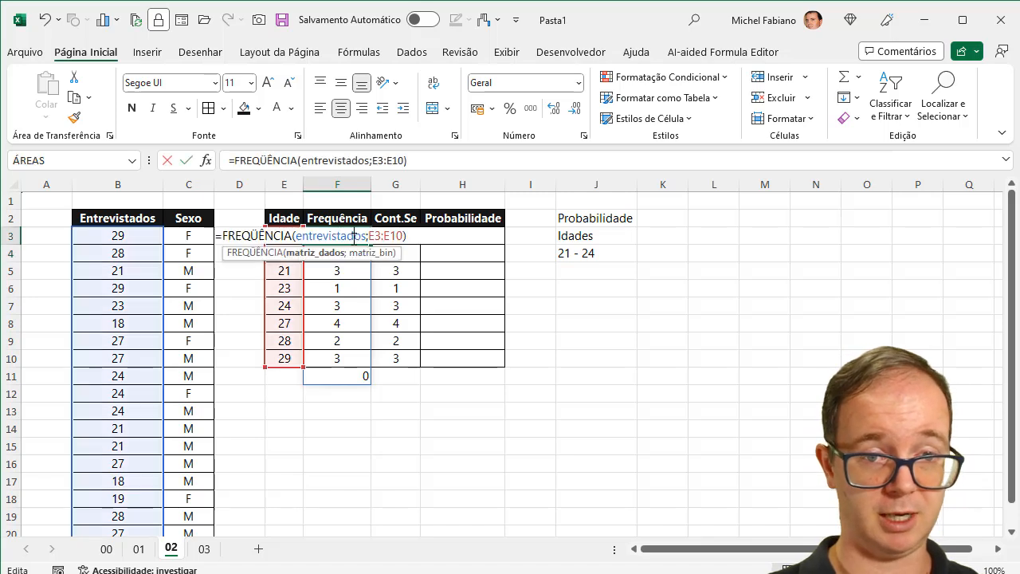
pyautogui.hotkey('ctrl', 'shift', 'Return')
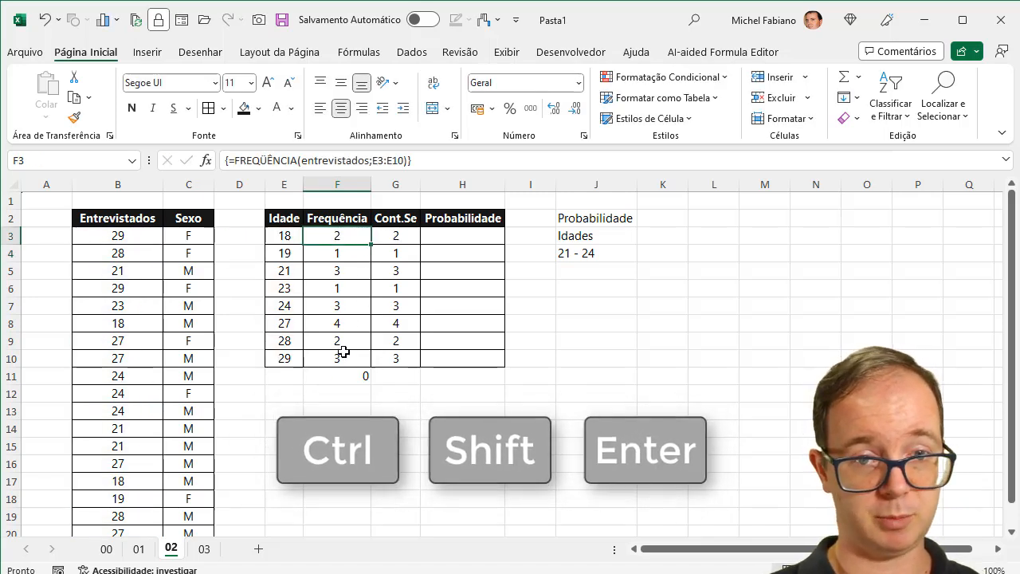
pyautogui.doubleClick(358, 235)
pyautogui.click(381, 236)
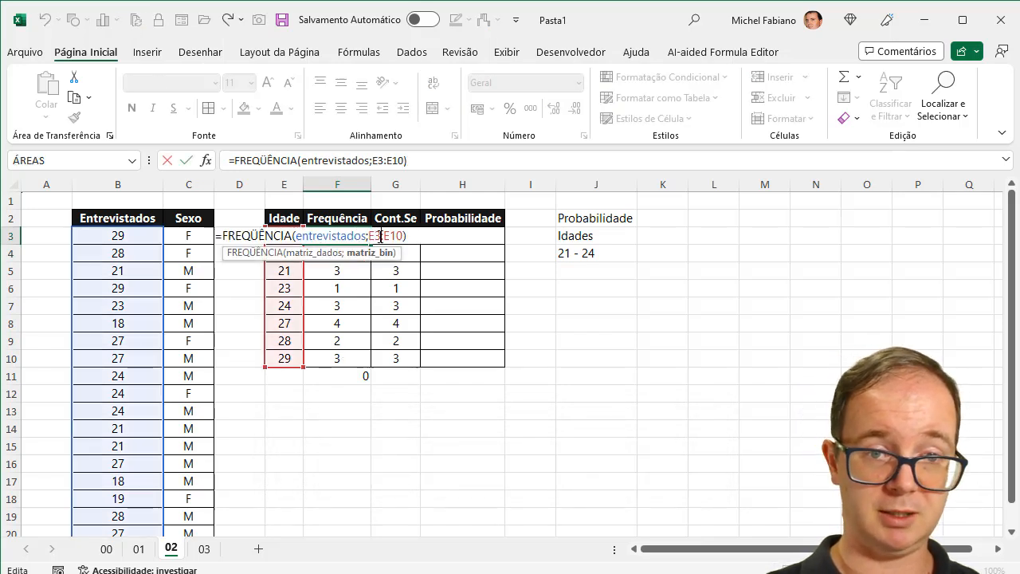
pyautogui.press('Escape')
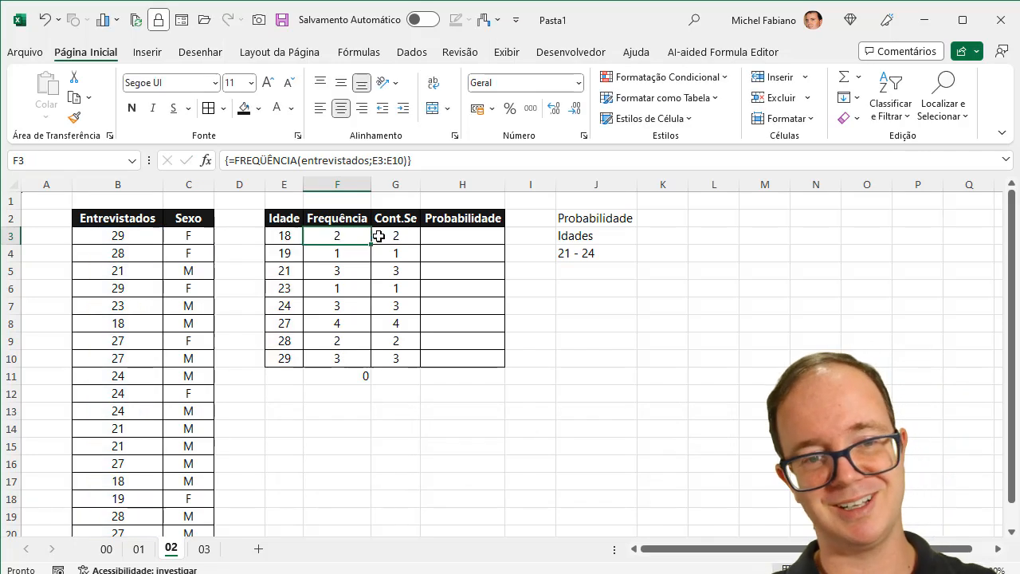
pyautogui.click(358, 253)
pyautogui.click(355, 270)
pyautogui.click(355, 288)
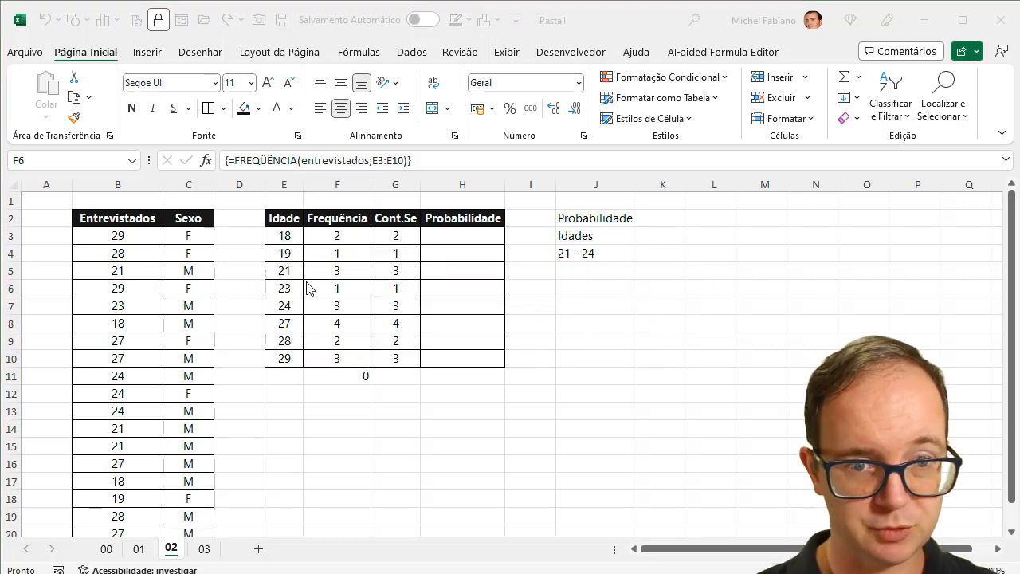
pyautogui.click(314, 291)
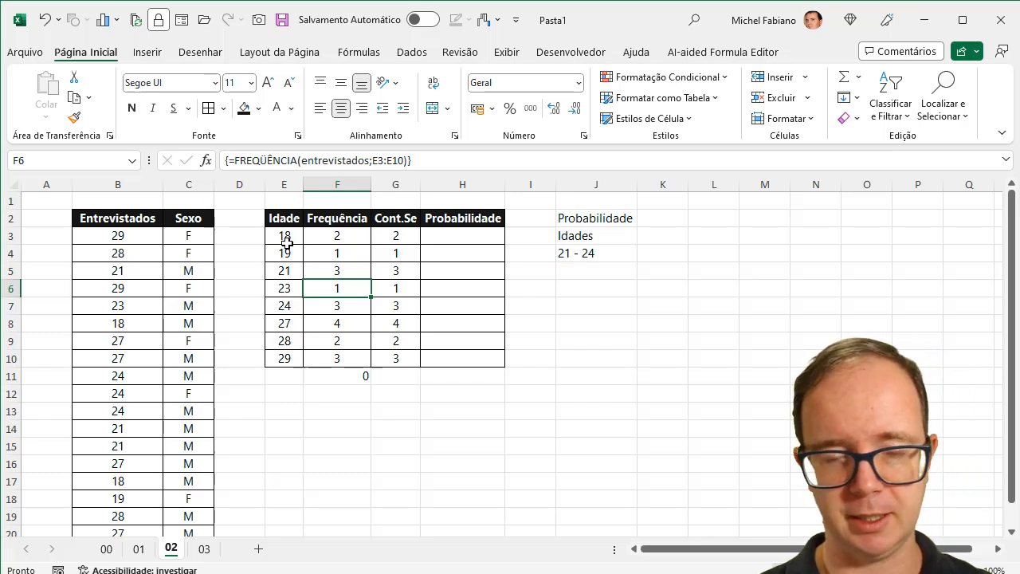
# Calculate the probability of the first age by entering =G3/CONT.VALORES(entrevistados) in cell H3.
pyautogui.click(495, 236)
pyautogui.write('=')
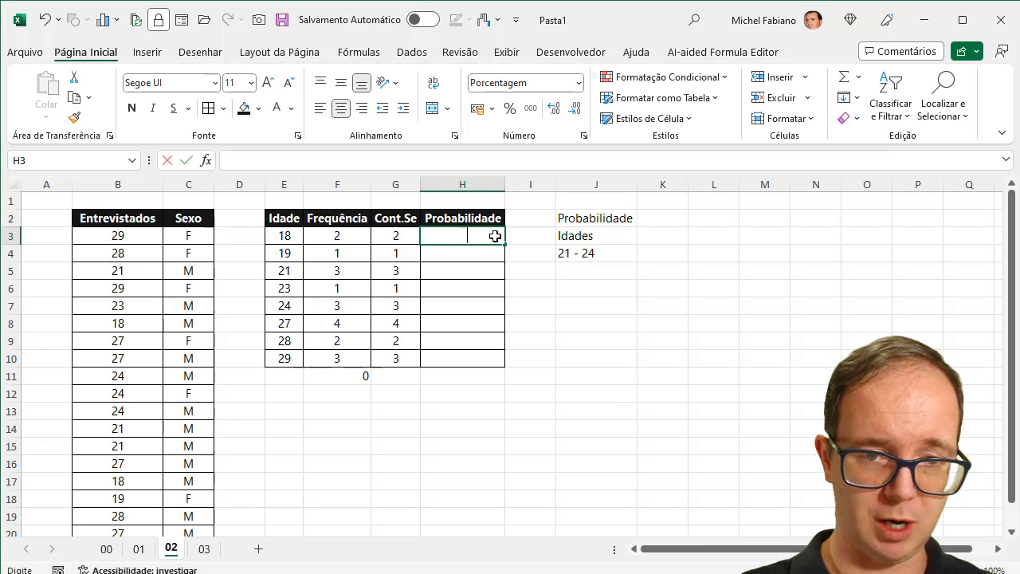
pyautogui.click(399, 233)
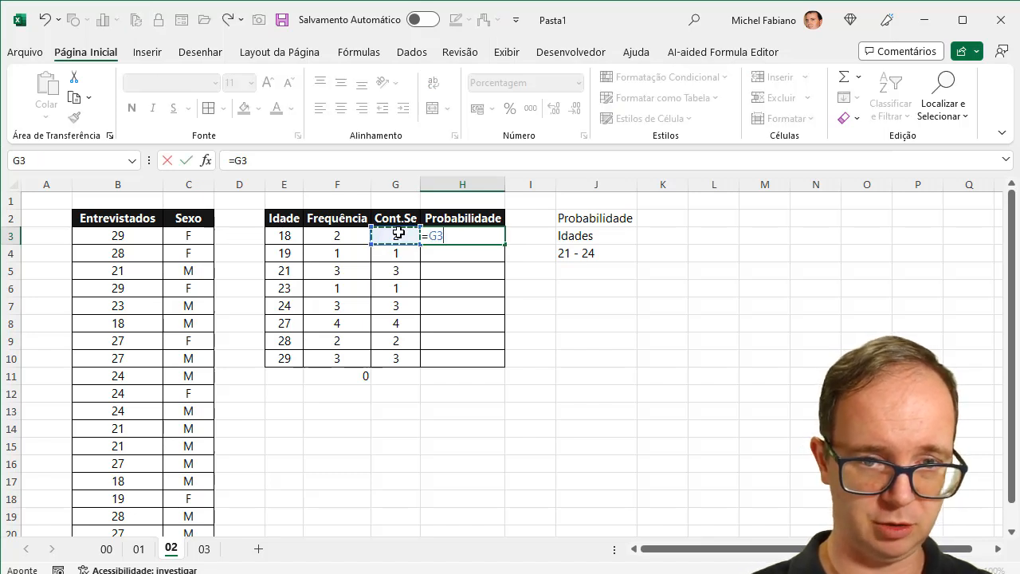
pyautogui.write('/')
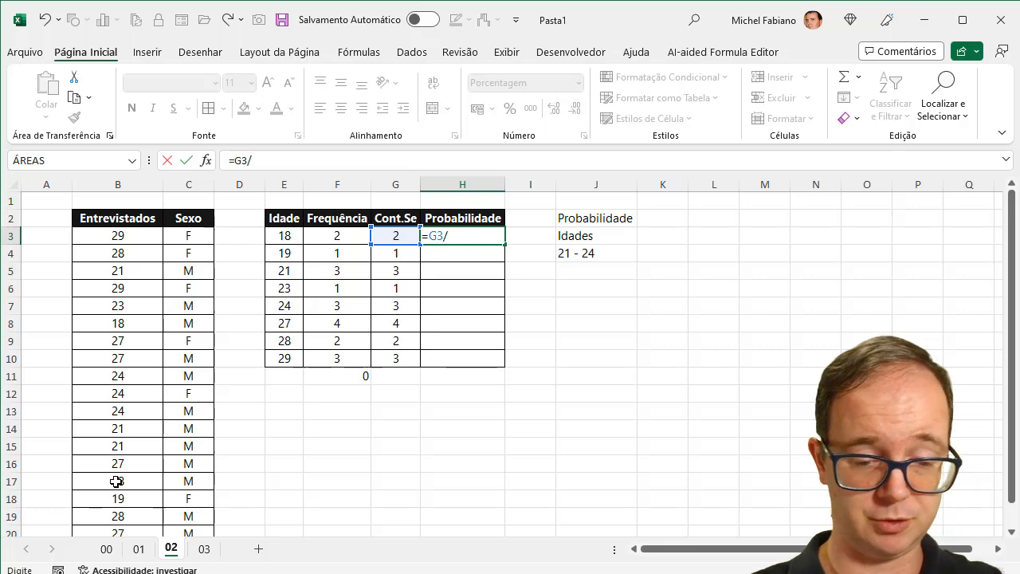
pyautogui.write('cont.se')
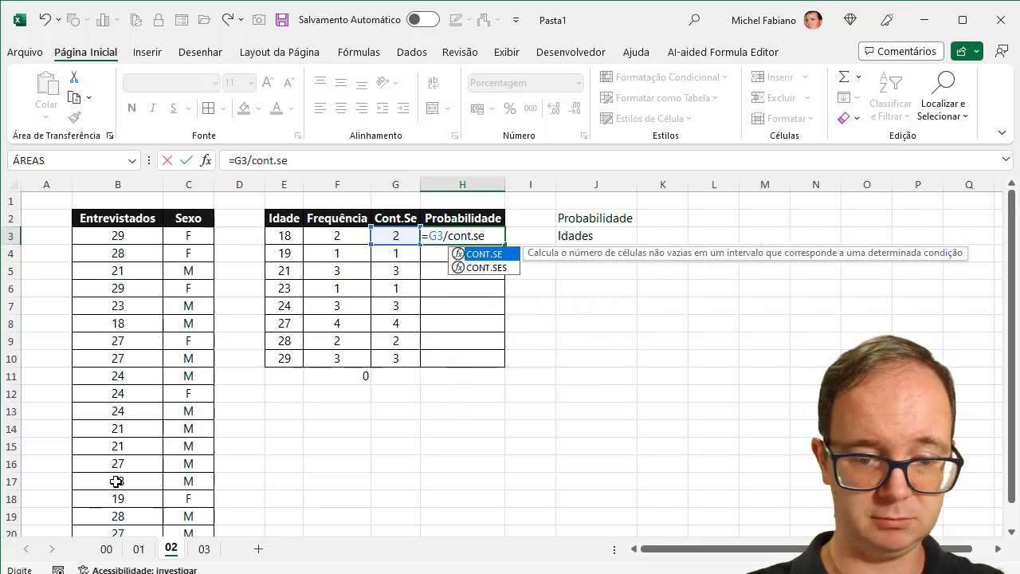
pyautogui.write('(ent')
pyautogui.press('BackSpace')
pyautogui.press('BackSpace')
pyautogui.press('BackSpace')
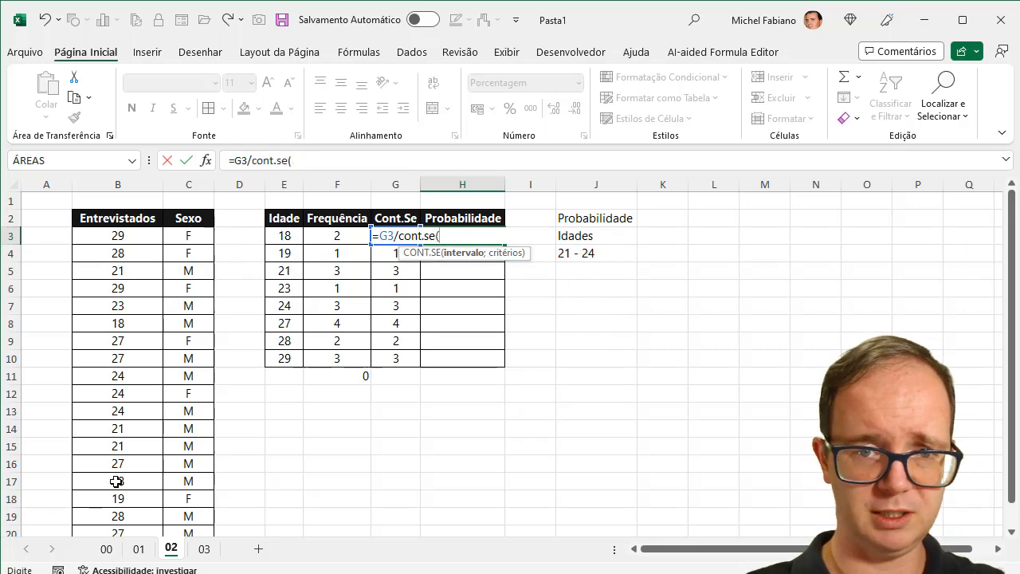
pyautogui.press('BackSpace')
pyautogui.press('BackSpace')
pyautogui.press('BackSpace')
pyautogui.write('val')
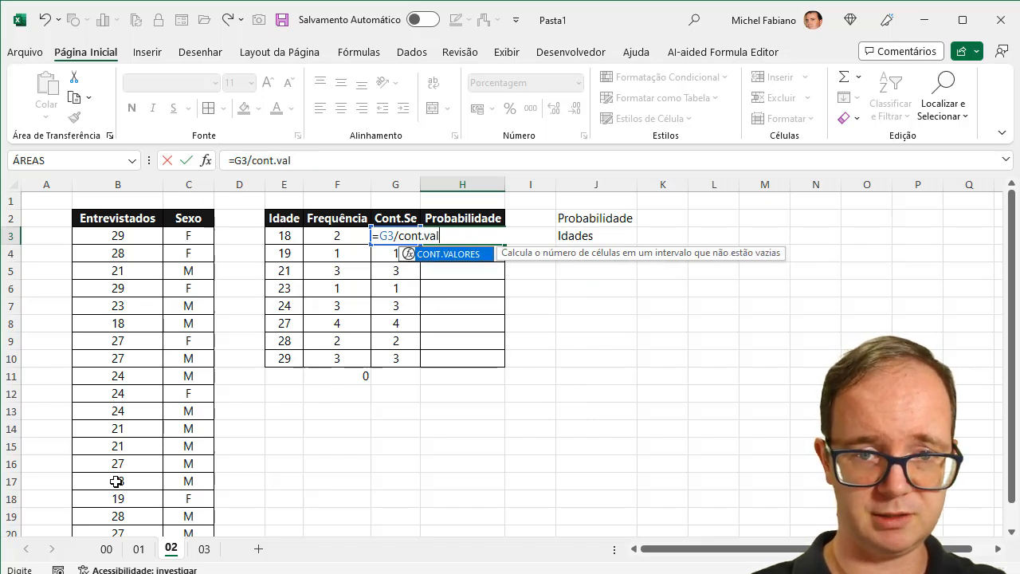
pyautogui.doubleClick(471, 254)
pyautogui.write('entre')
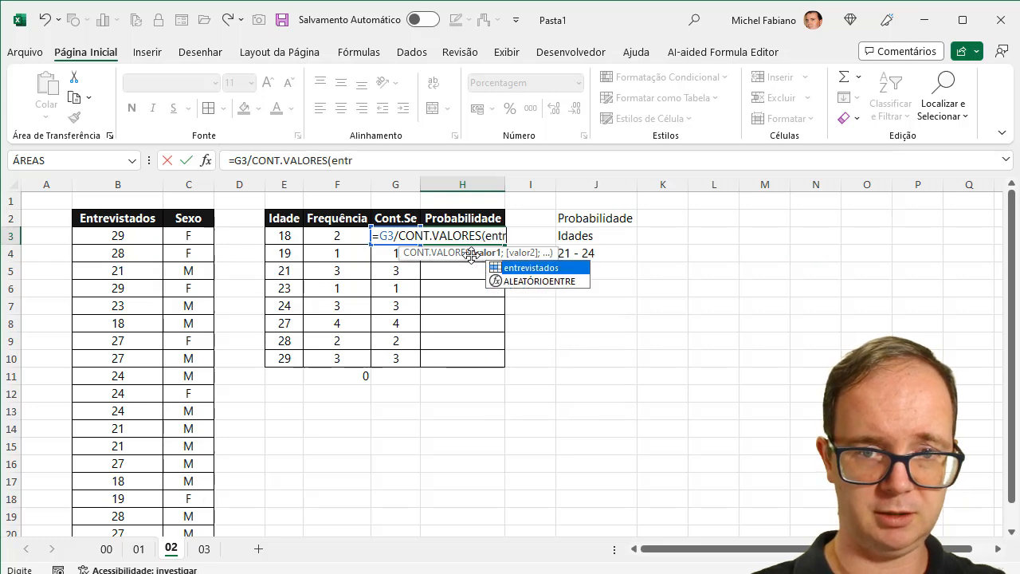
pyautogui.doubleClick(527, 269)
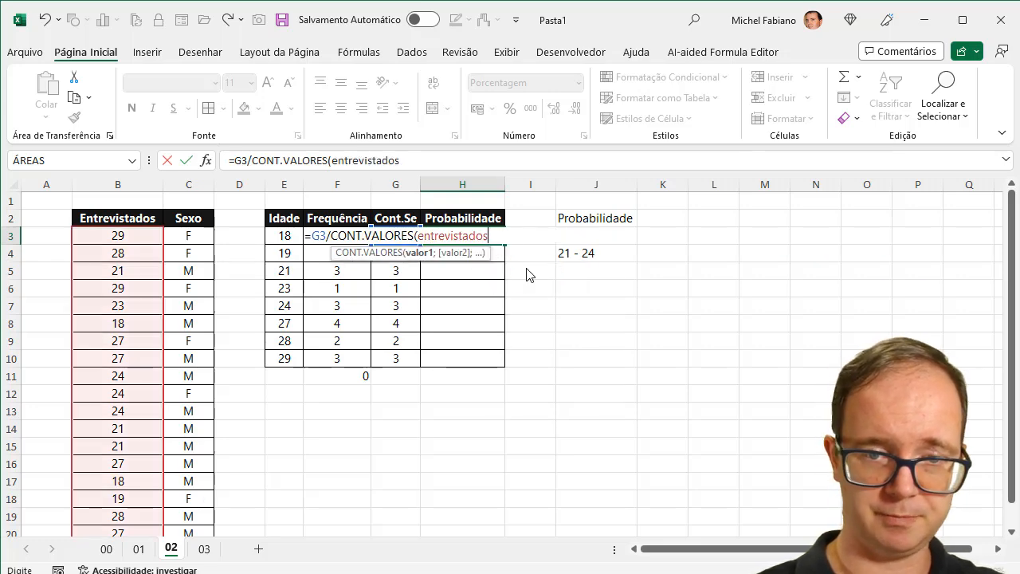
pyautogui.write(')')
pyautogui.press('Return')
# Apply the Número format to H3 and fill its probability formula down to H11.
pyautogui.click(480, 236)
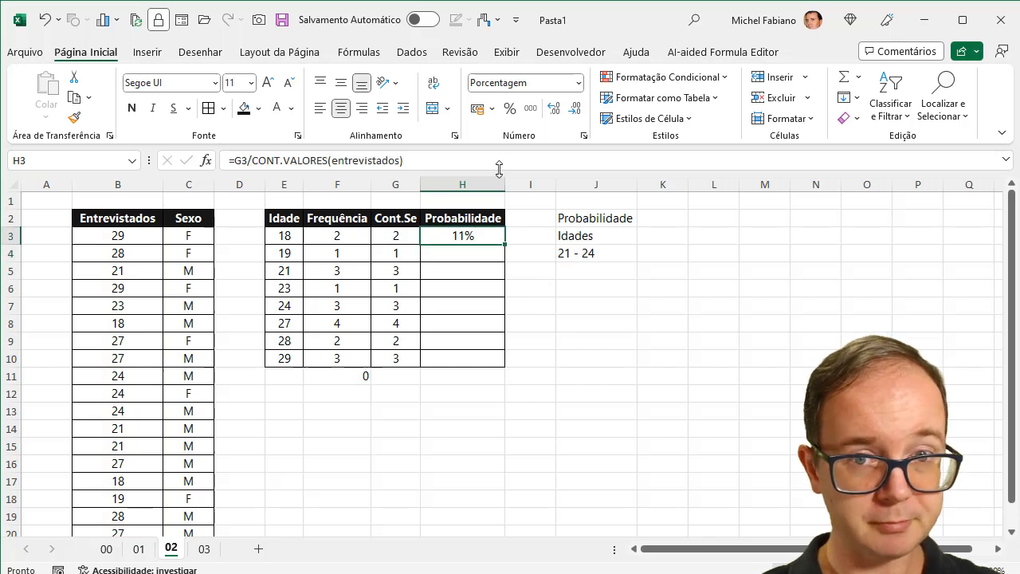
pyautogui.click(579, 86)
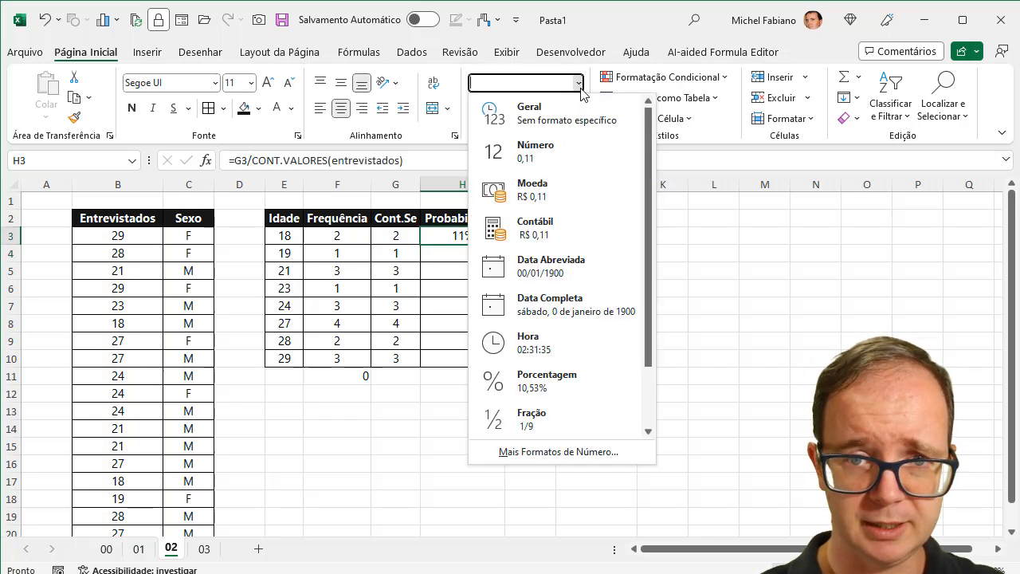
pyautogui.click(550, 154)
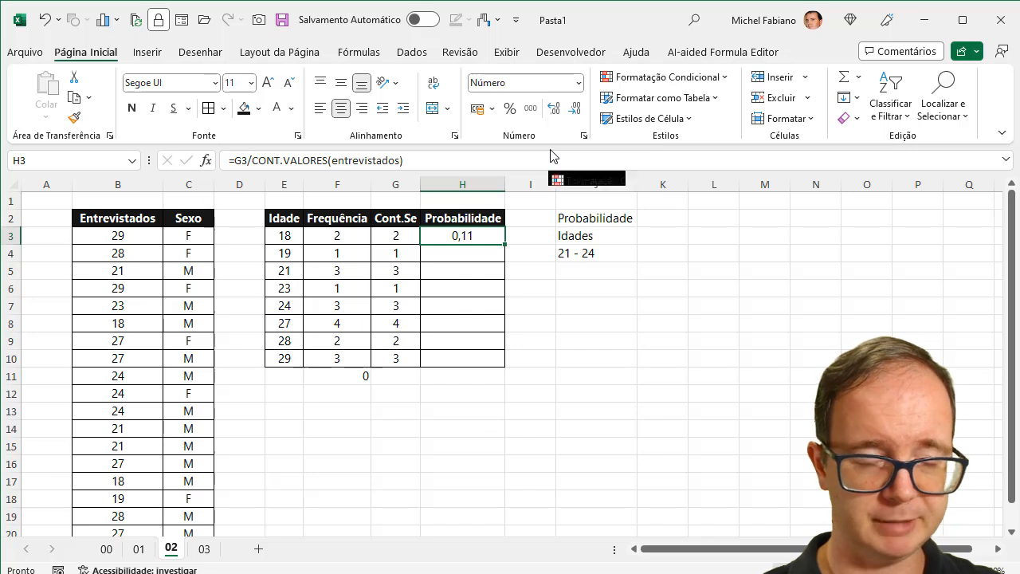
pyautogui.doubleClick(505, 244)
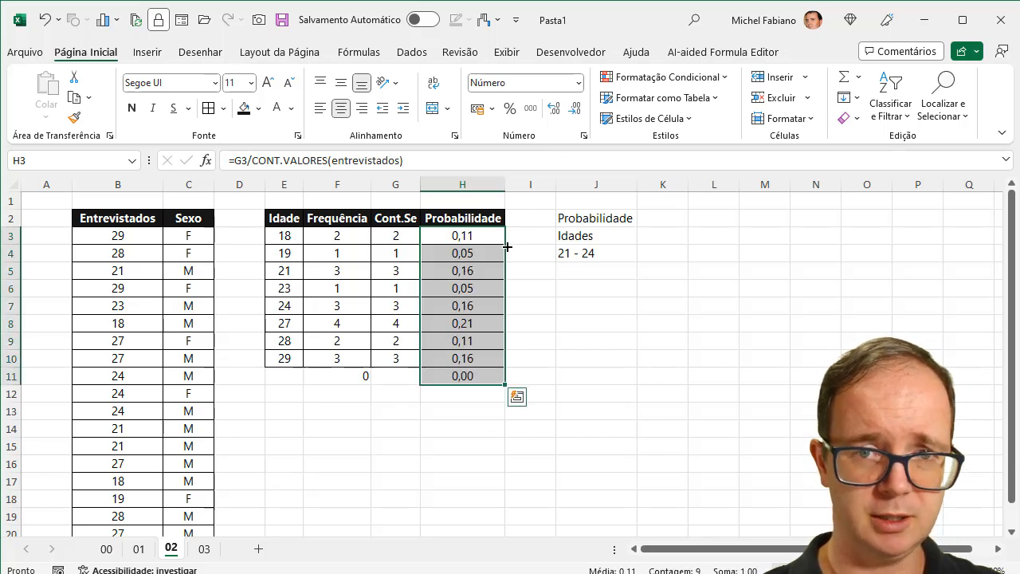
# Format the probabilities in H3:H11 as percentages and check the values for each age, including age 27.
pyautogui.click(512, 111)
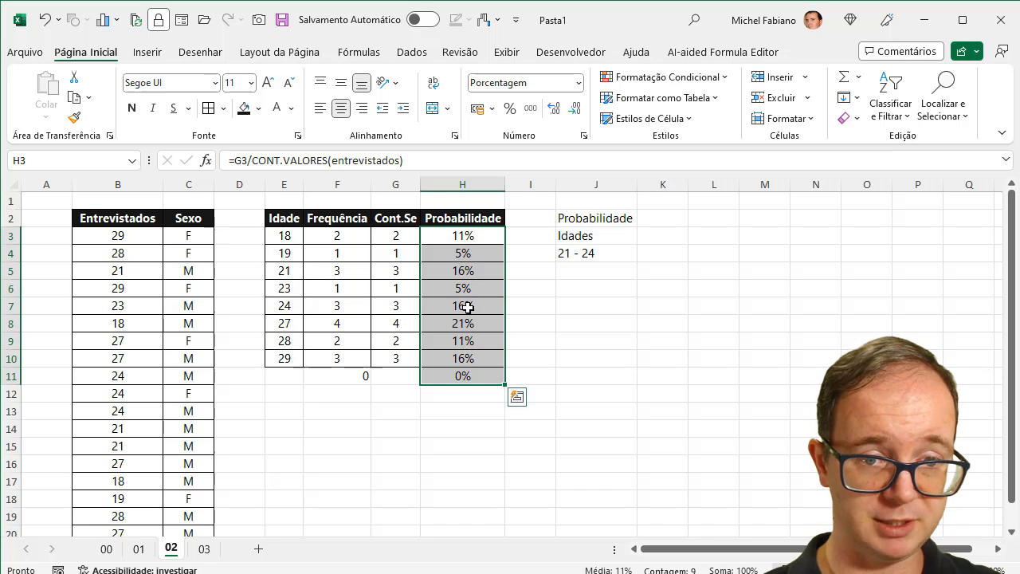
pyautogui.moveTo(469, 234); pyautogui.dragTo(463, 350)
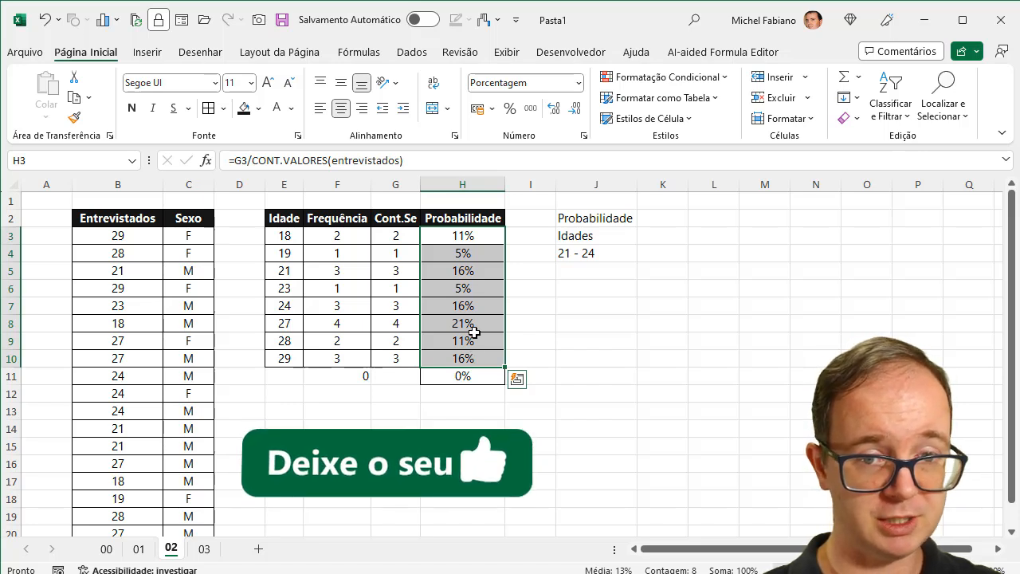
pyautogui.moveTo(473, 324)
pyautogui.mouseDown()
pyautogui.moveTo(399, 324)
pyautogui.moveTo(464, 324)
pyautogui.mouseUp()
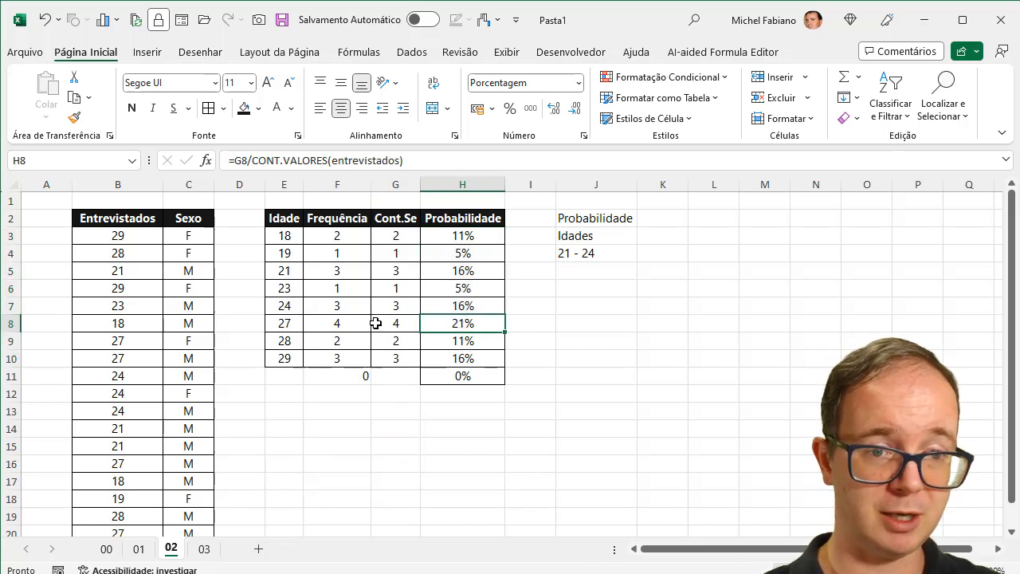
pyautogui.click(287, 324)
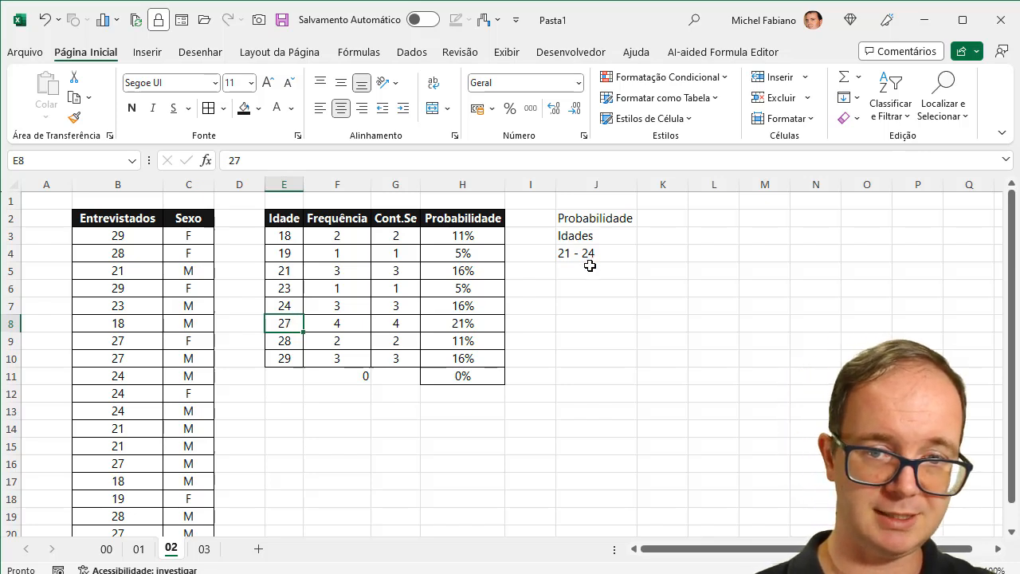
# Calculate the probability of ages 21 to 24 in J5 with =PROB(E3:E10;H3:H10;21;24) and format it as a percentage.
pyautogui.click(589, 267)
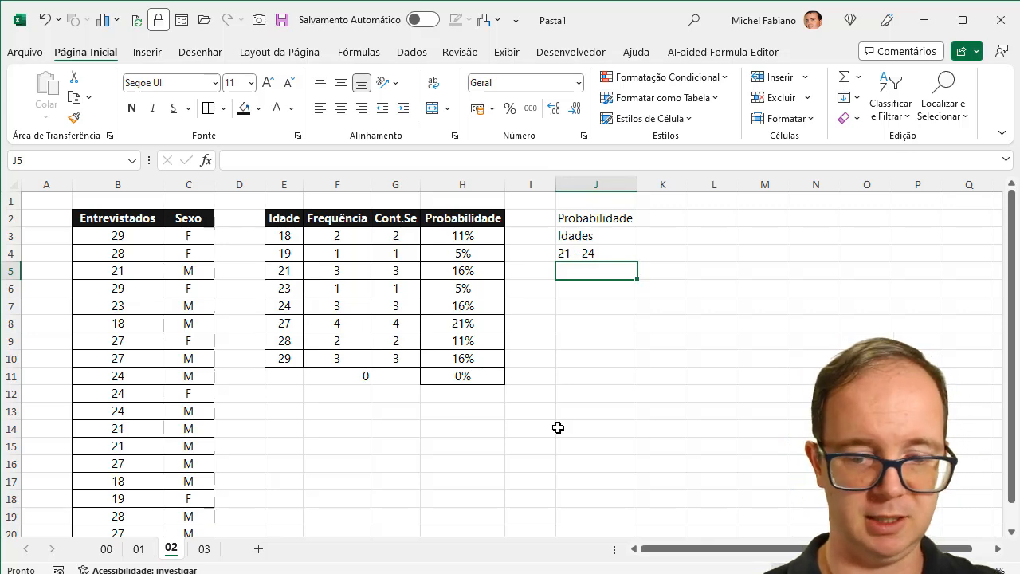
pyautogui.write('=prob')
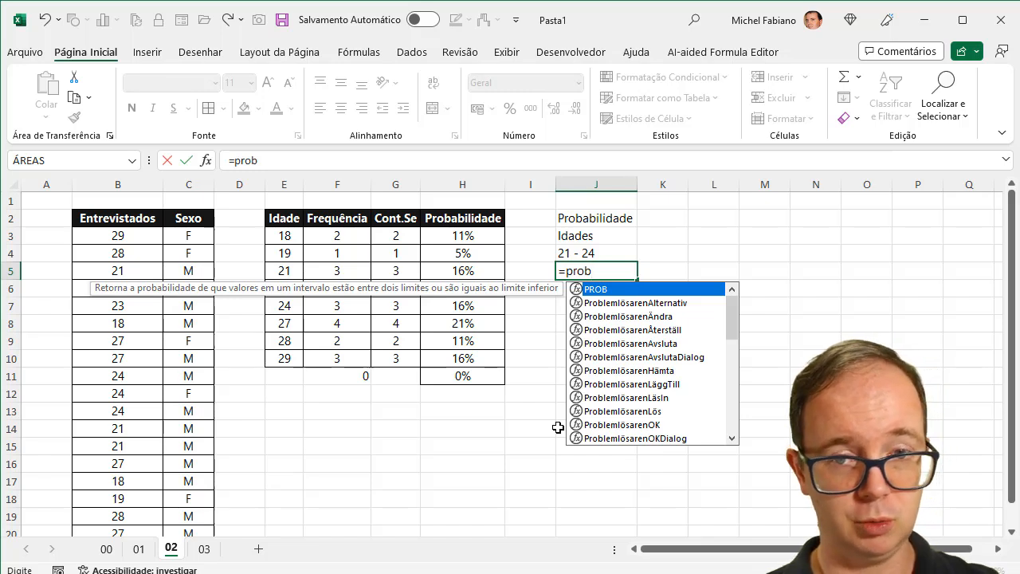
pyautogui.write('(')
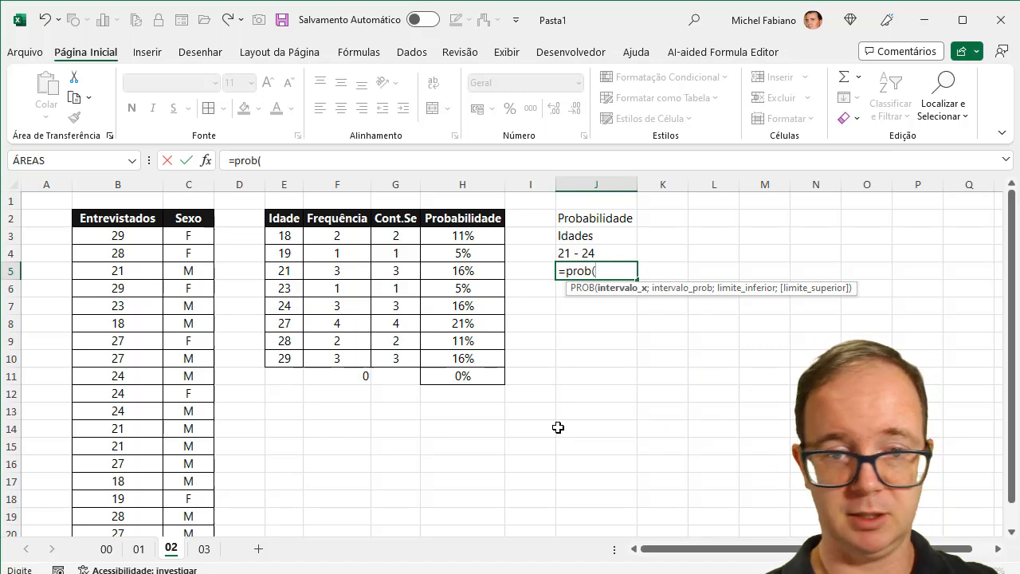
pyautogui.click(285, 237)
pyautogui.moveTo(285, 237); pyautogui.dragTo(286, 358)
pyautogui.write(';')
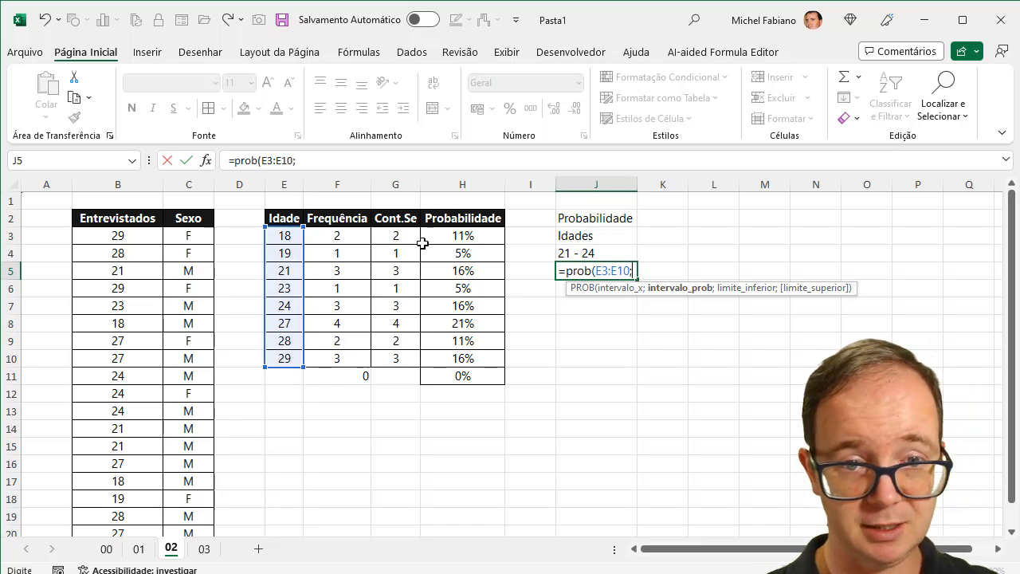
pyautogui.moveTo(449, 236); pyautogui.dragTo(448, 356)
pyautogui.write(';')
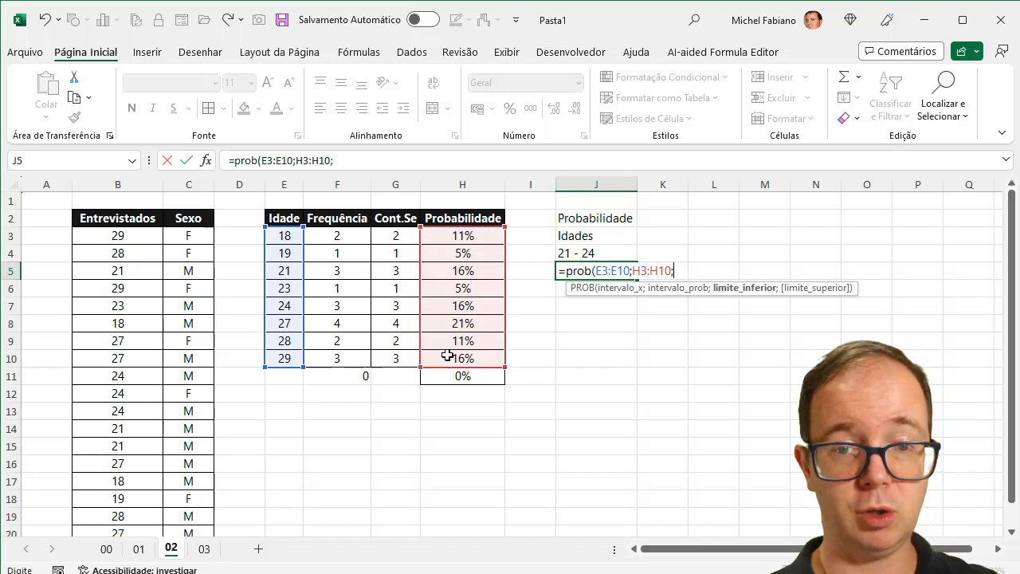
pyautogui.write('21')
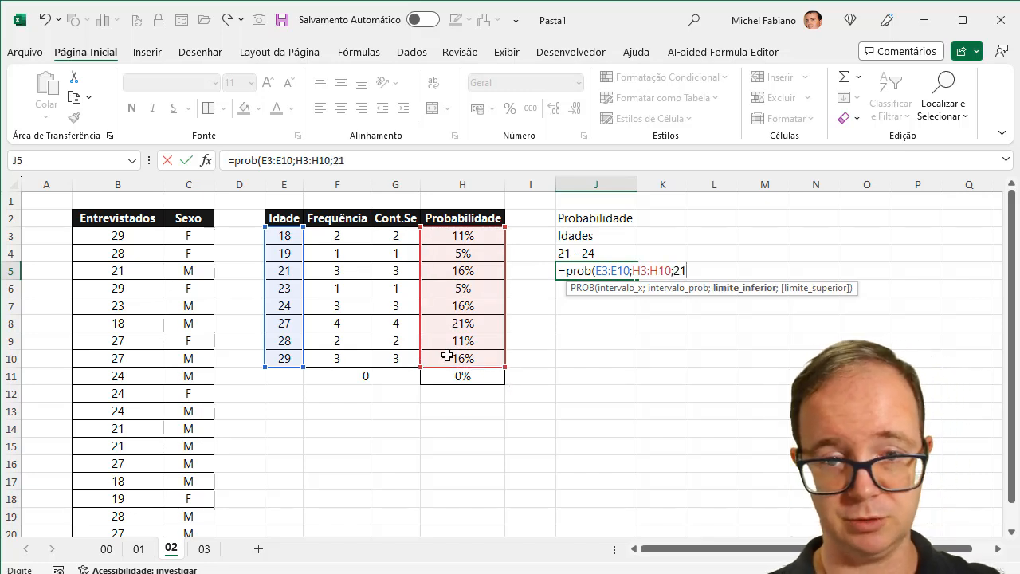
pyautogui.write(';24)')
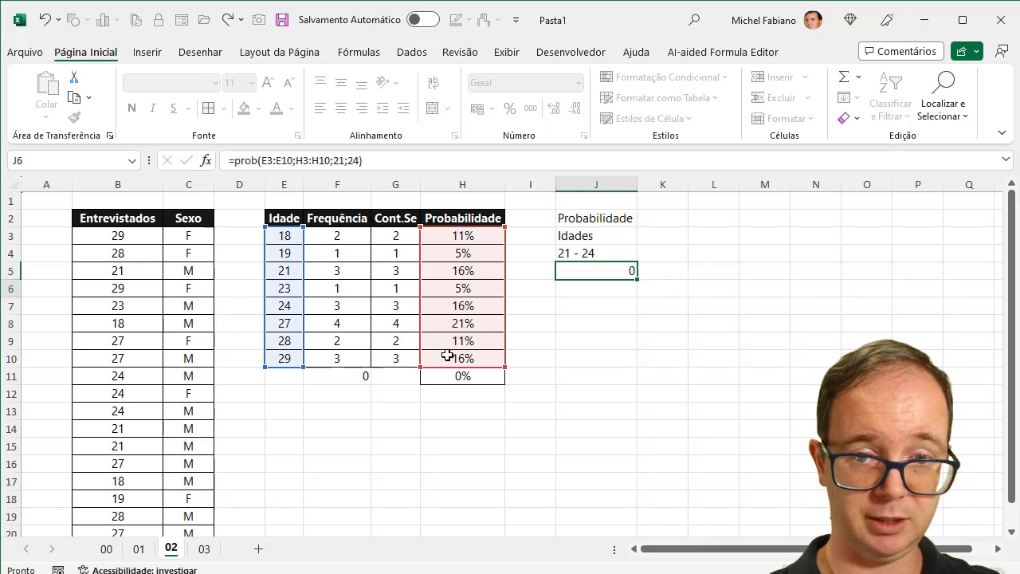
pyautogui.press('Return')
pyautogui.click(612, 272)
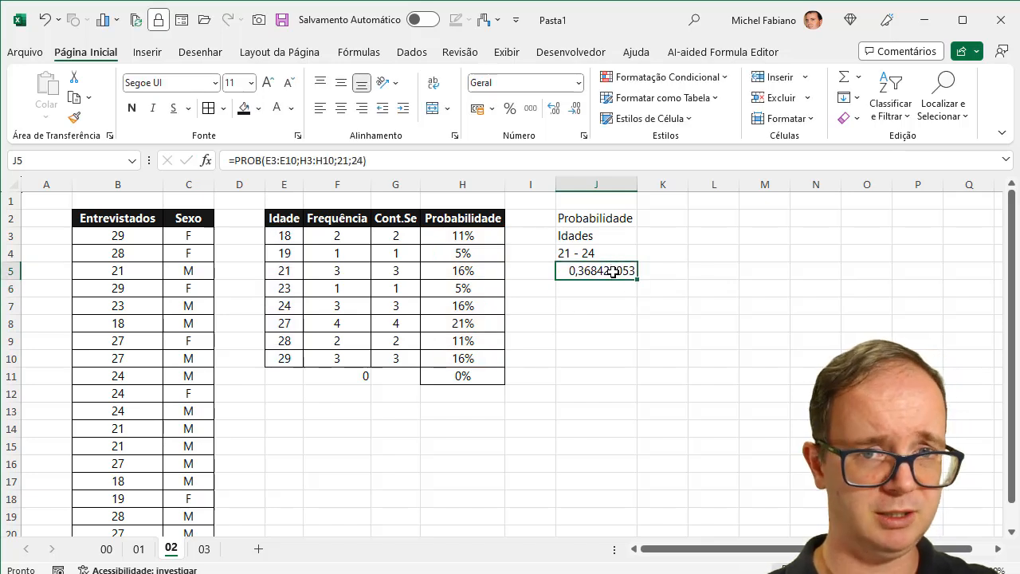
pyautogui.click(508, 110)
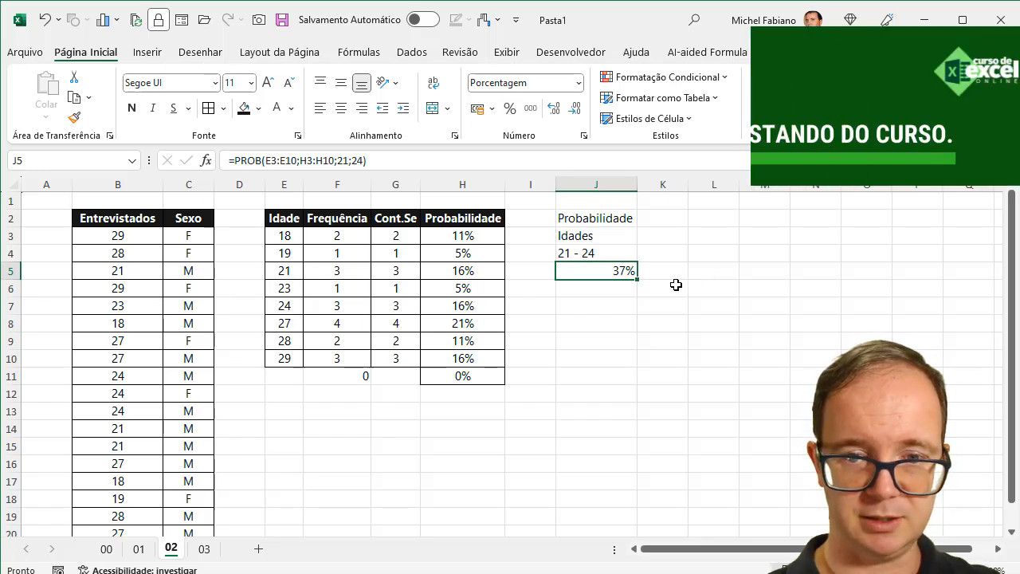
# Enter =H5+H6+H7 in cell J7 to cross-check the probability, and review the summed cells H5:H7.
pyautogui.click(612, 305)
pyautogui.write('=')
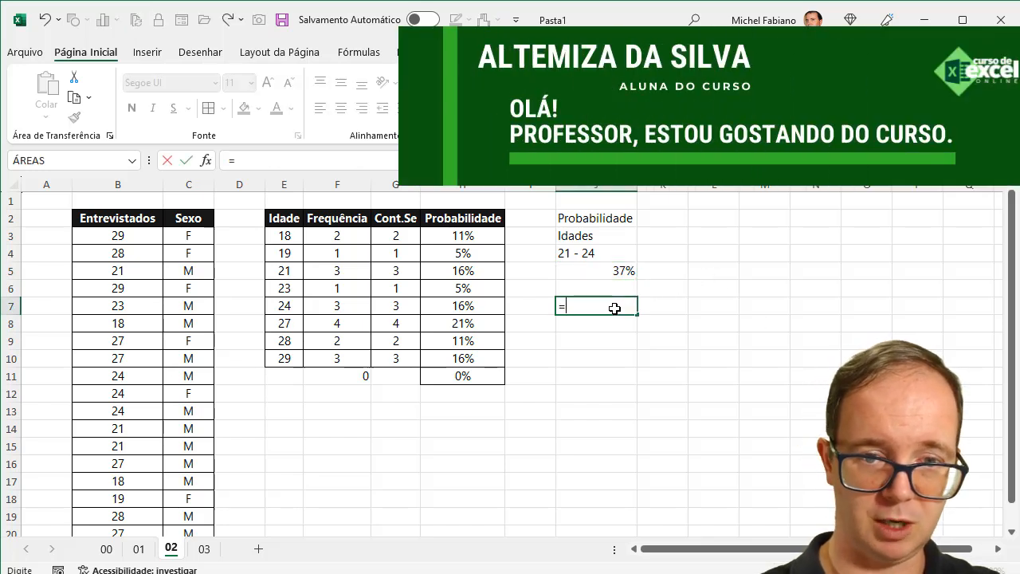
pyautogui.click(483, 269)
pyautogui.write('+')
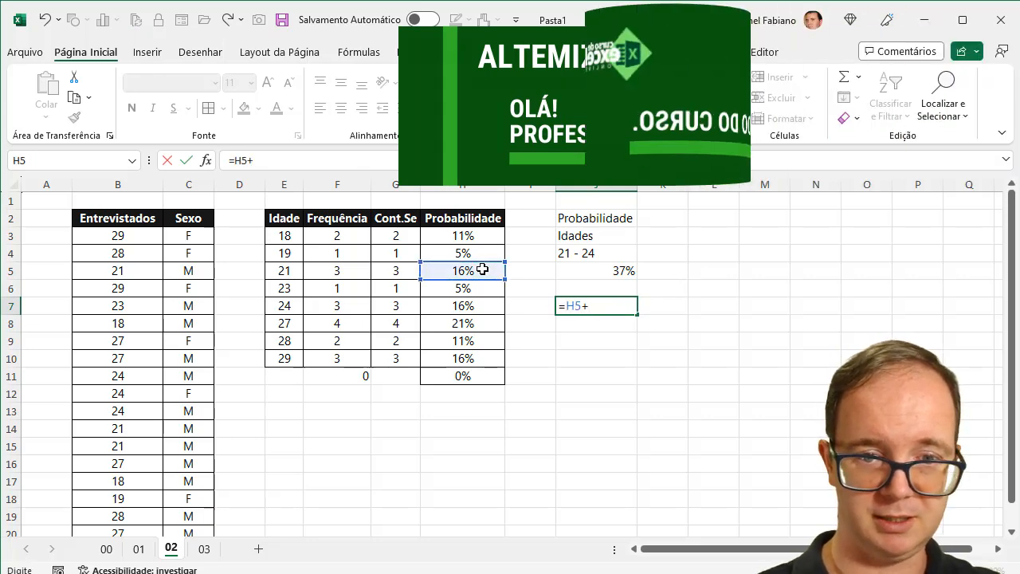
pyautogui.click(462, 289)
pyautogui.write('+')
pyautogui.click(461, 306)
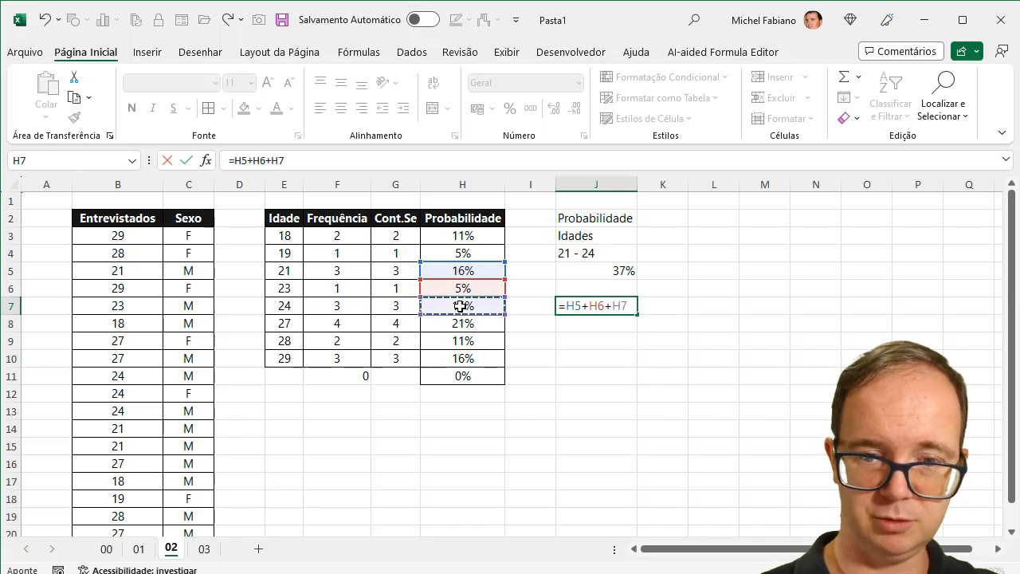
pyautogui.press('Return')
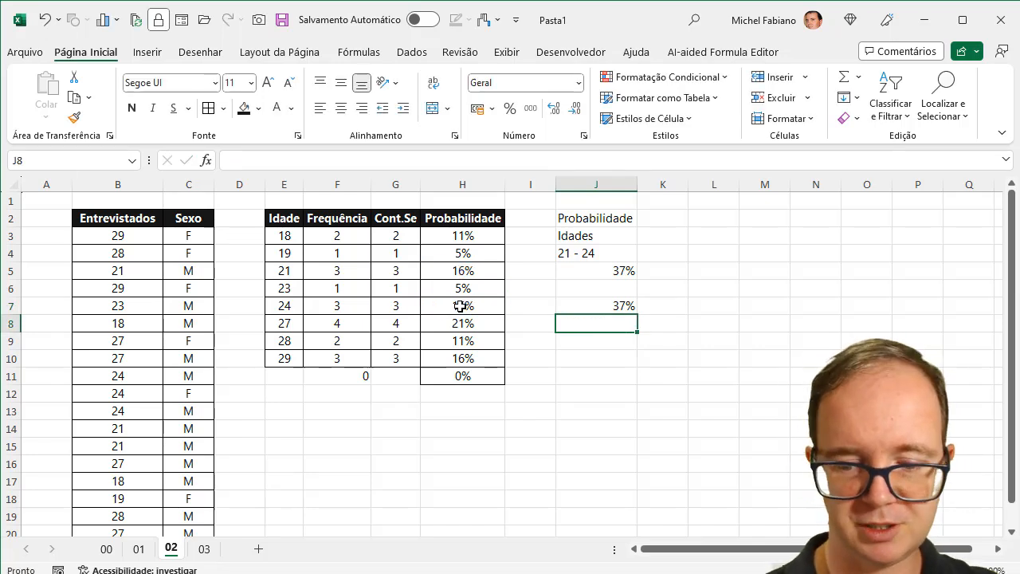
pyautogui.press('Up')
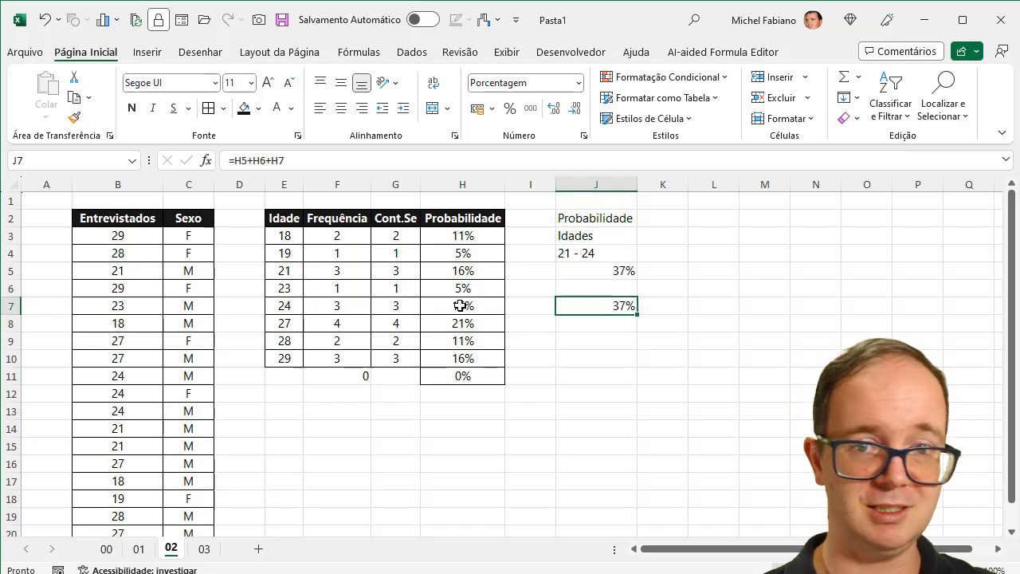
pyautogui.moveTo(499, 268); pyautogui.dragTo(490, 308)
# Change the lower limit of the PROB formula in J5 to 19.
pyautogui.click(586, 271)
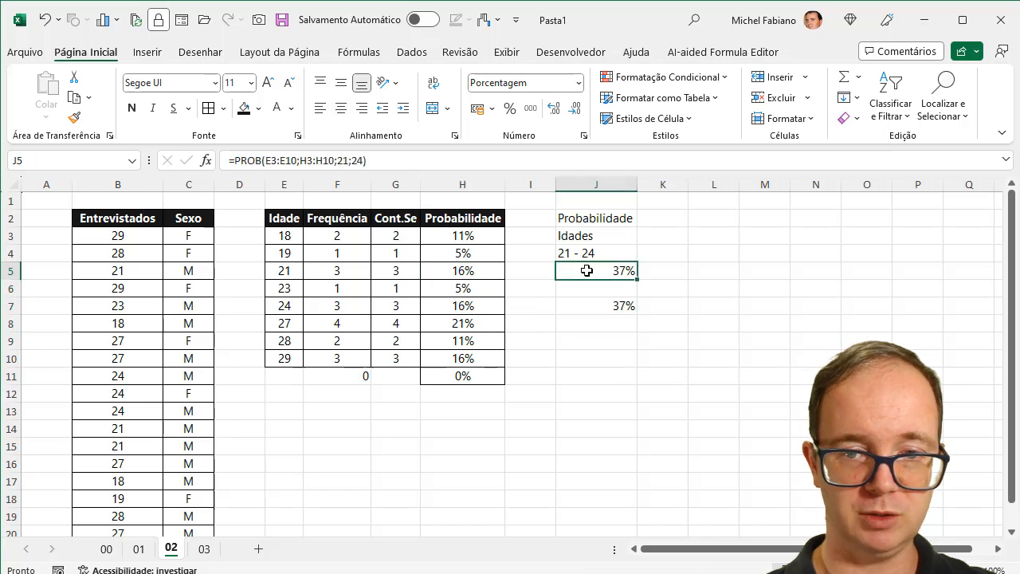
pyautogui.doubleClick(587, 271)
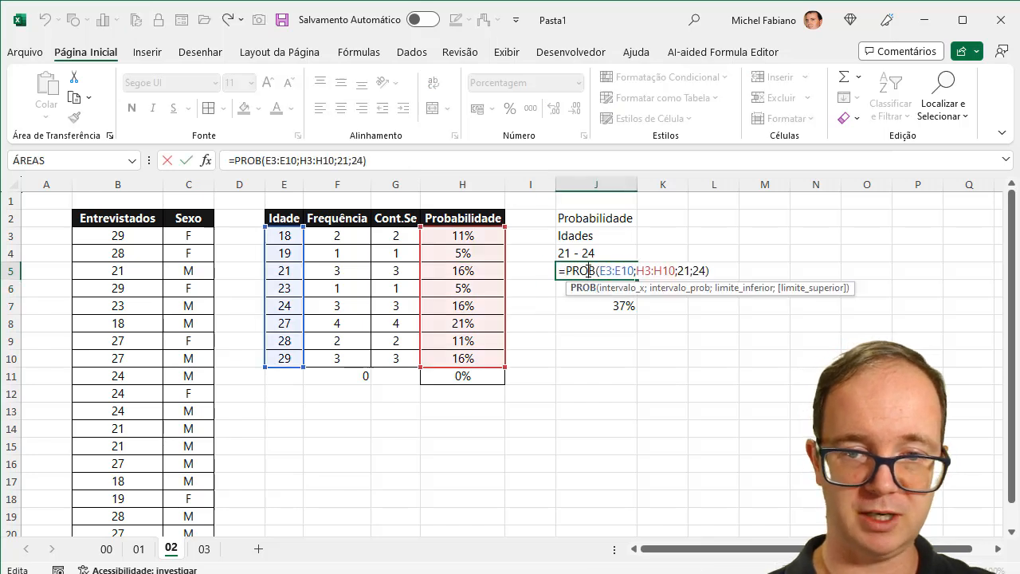
pyautogui.doubleClick(682, 270)
pyautogui.write('19')
pyautogui.press('Return')
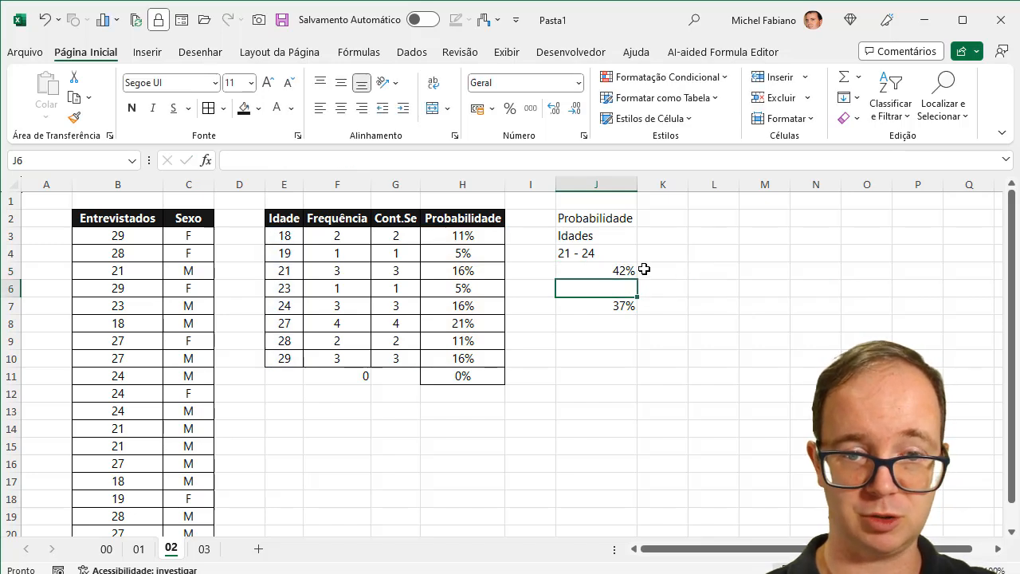
pyautogui.click(618, 271)
# Extend the cross-check sum in J7 to =H5+H6+H7+H4 so it includes age 19.
pyautogui.click(619, 306)
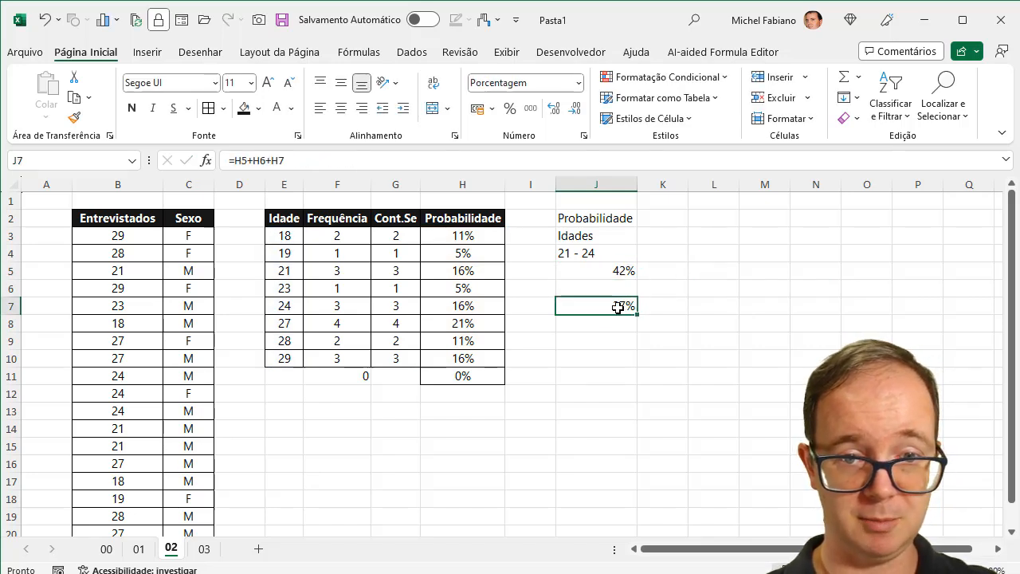
pyautogui.click(388, 160)
pyautogui.write('+')
pyautogui.click(459, 252)
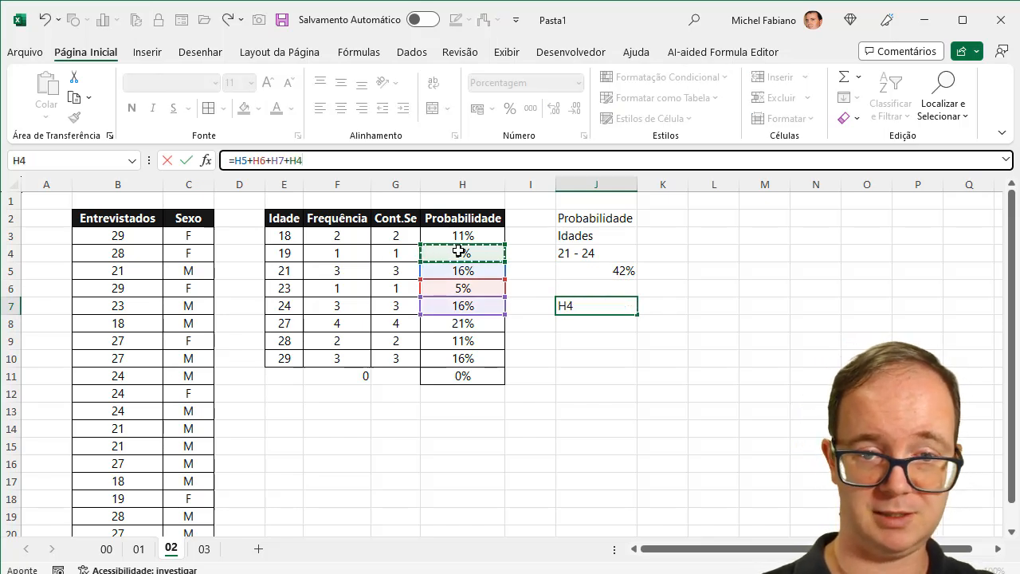
pyautogui.press('Return')
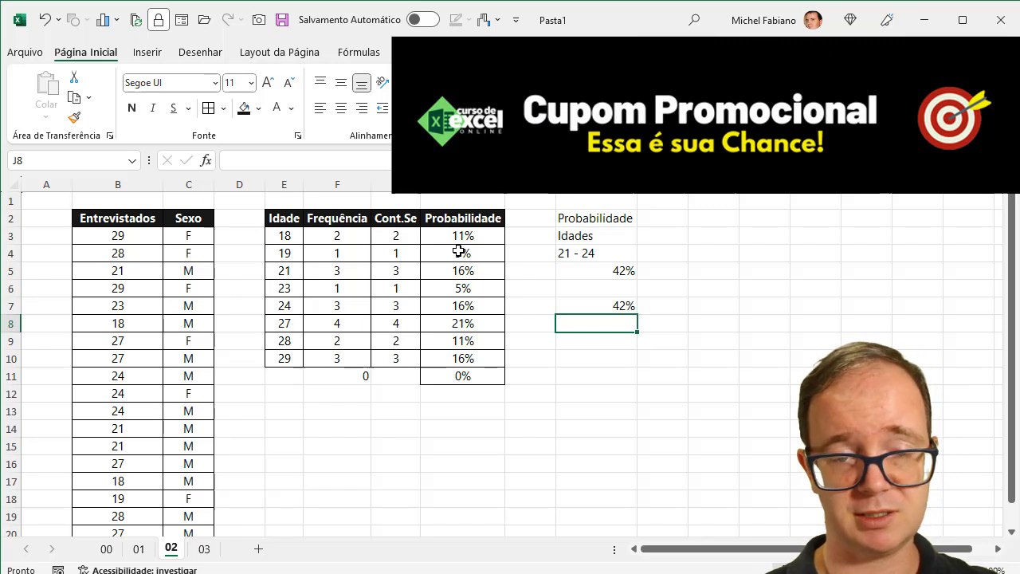
# On sheet 03, name the range of sex entries C3:C21 as sexo.
pyautogui.click(204, 549)
pyautogui.click(353, 234)
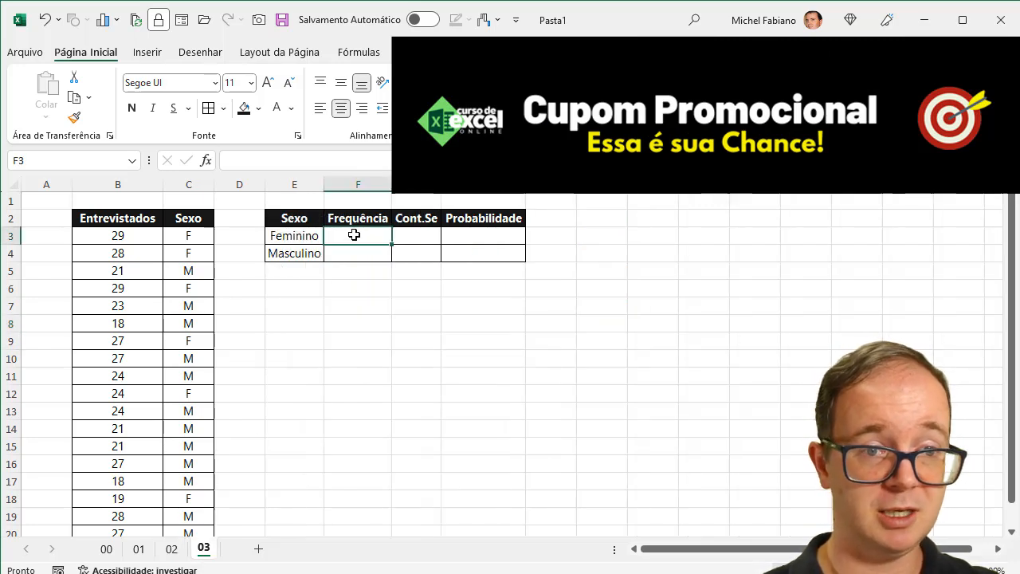
pyautogui.moveTo(200, 236); pyautogui.dragTo(189, 404)
pyautogui.click(350, 236)
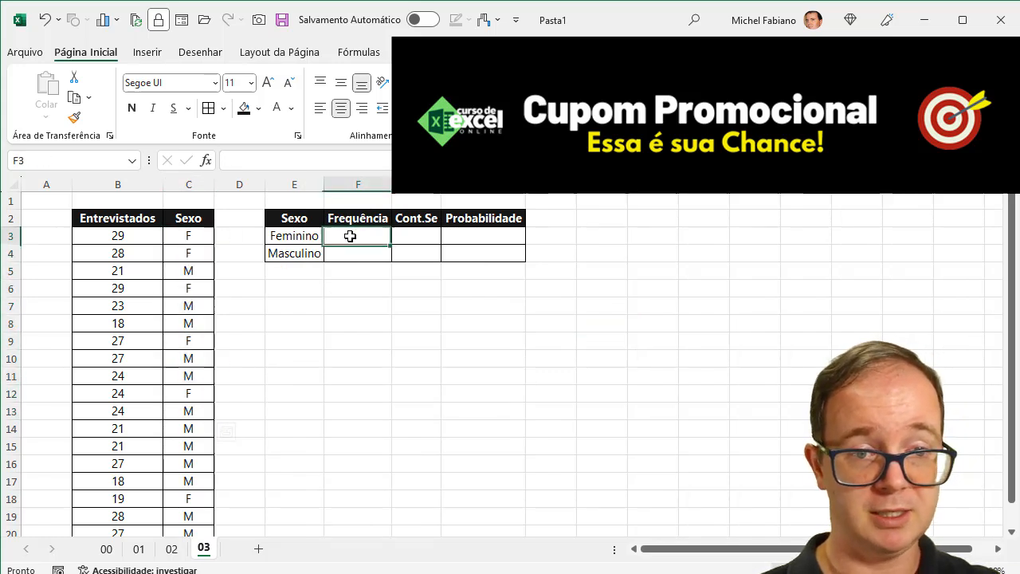
pyautogui.moveTo(206, 234); pyautogui.dragTo(192, 496)
pyautogui.click(83, 163)
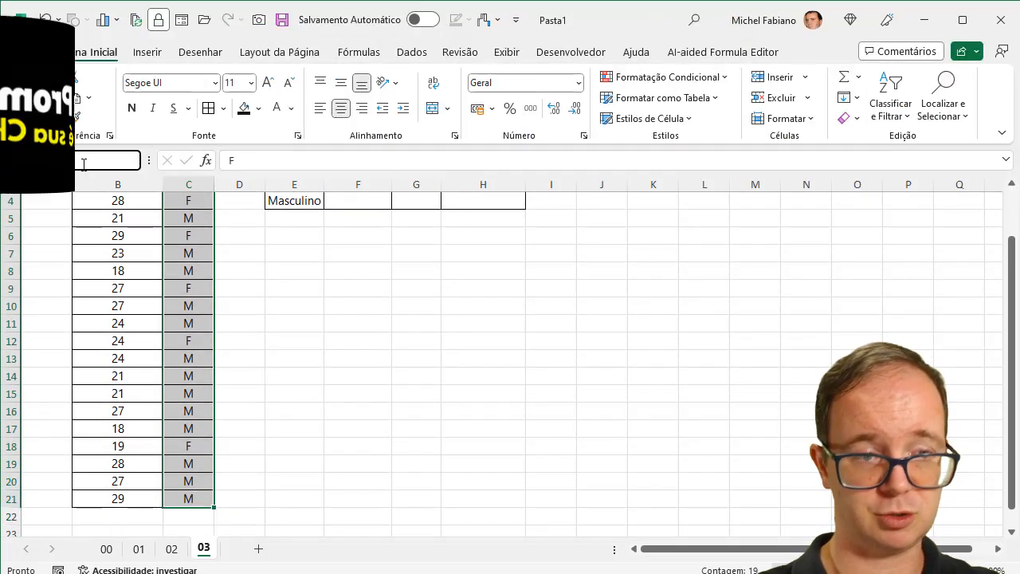
pyautogui.write('sexo')
pyautogui.press('Return')
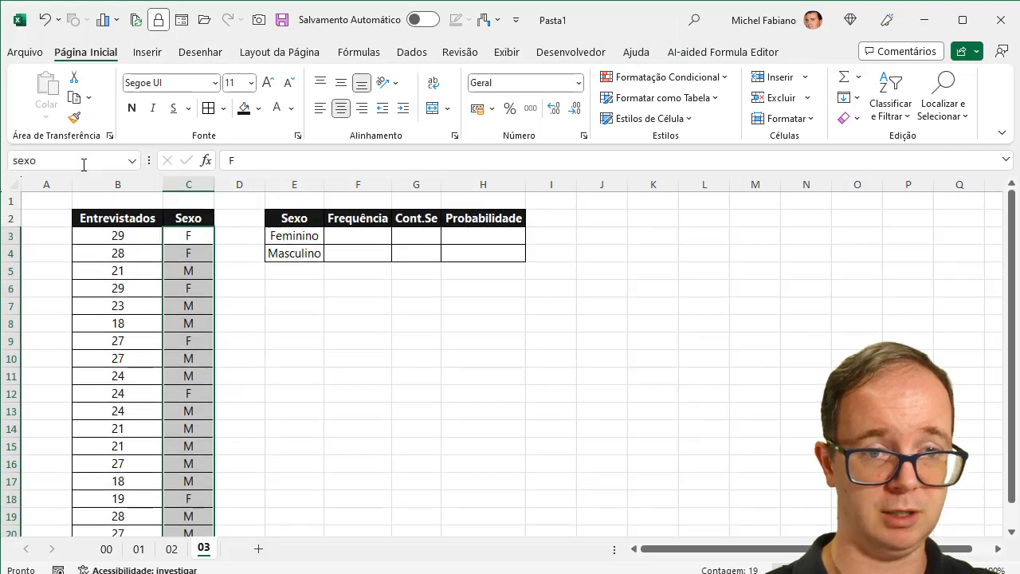
# Count the female interviewees by entering =CONT.SE(sexo;"F") in cell G3.
pyautogui.click(373, 235)
pyautogui.click(422, 233)
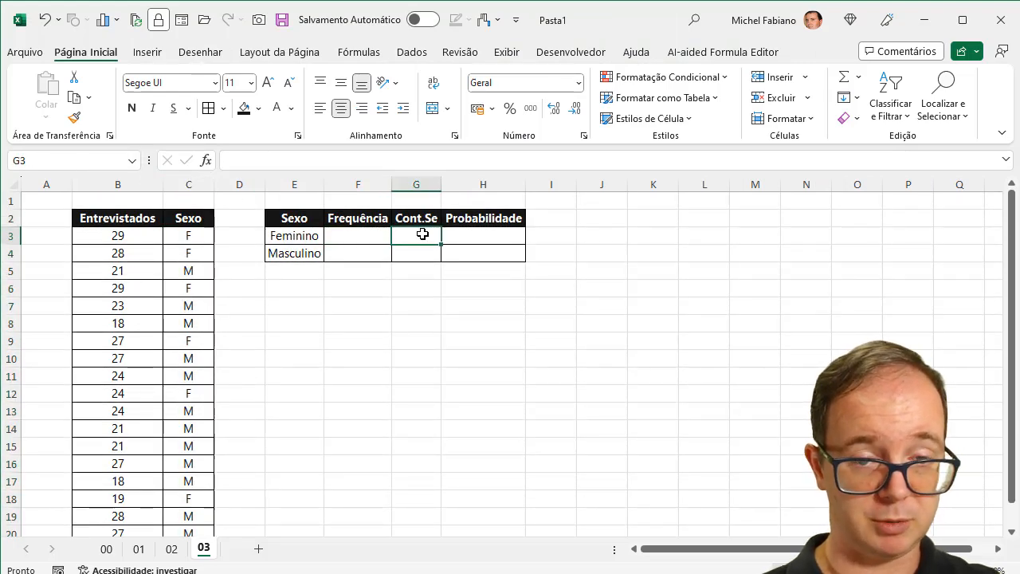
pyautogui.write('=')
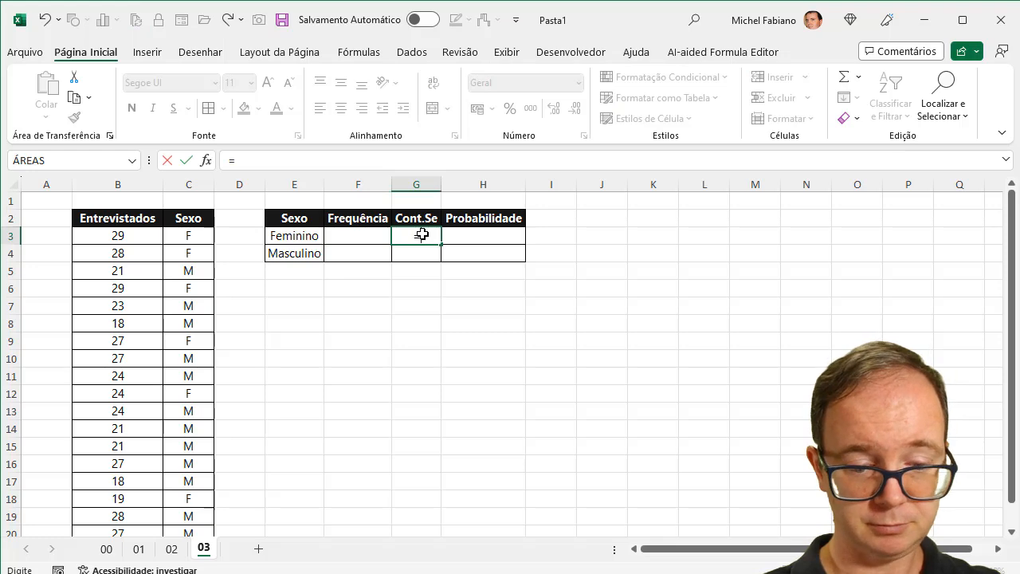
pyautogui.write('cont.se')
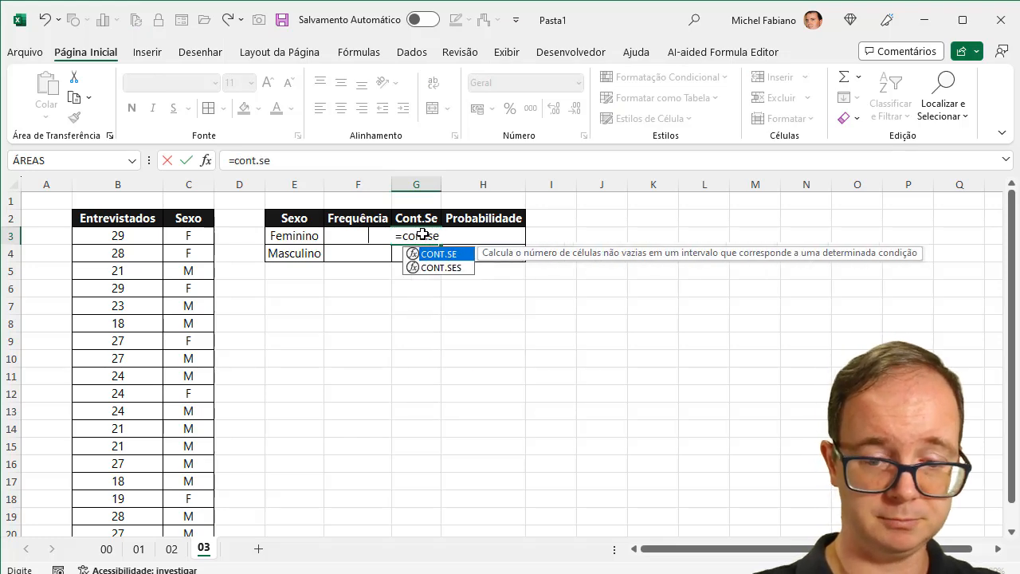
pyautogui.write('(s')
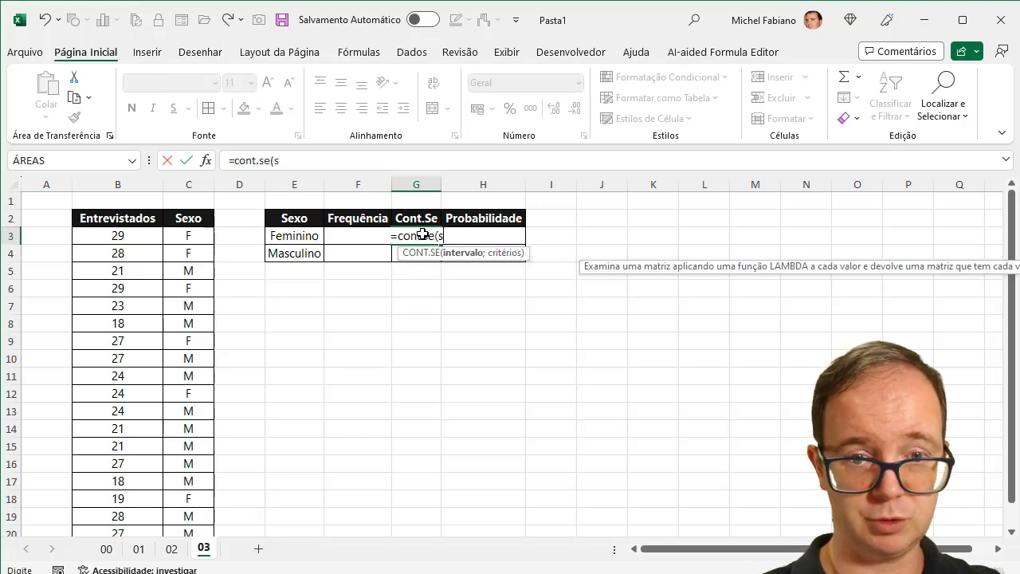
pyautogui.write('exo;"F"')
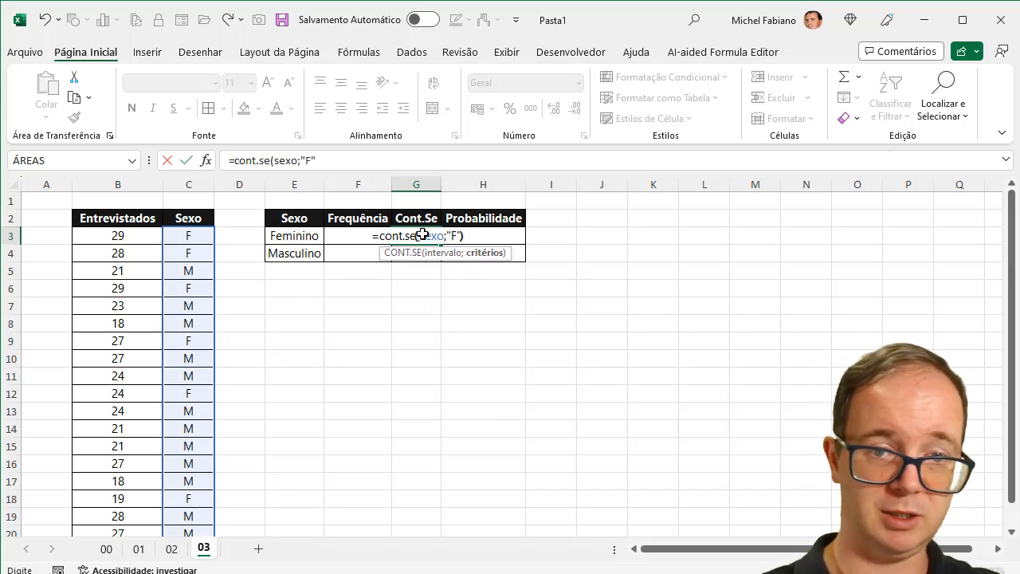
pyautogui.write(')')
pyautogui.press('Return')
pyautogui.click(417, 233)
# Count the male interviewees by entering =CONT.SE(sexo;"M") in cell G4.
pyautogui.click(421, 253)
pyautogui.write('=cont.se(')
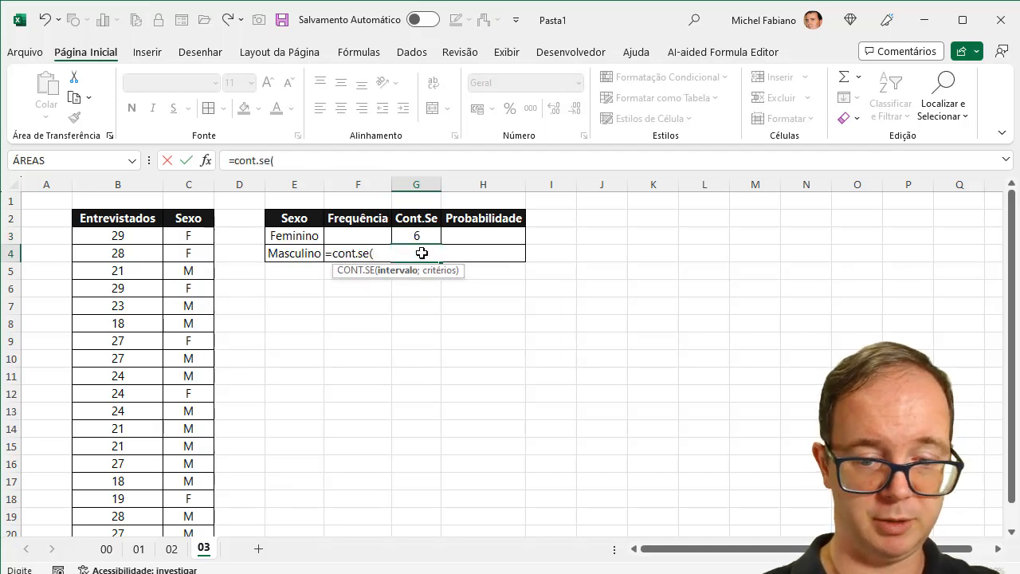
pyautogui.write('sexo')
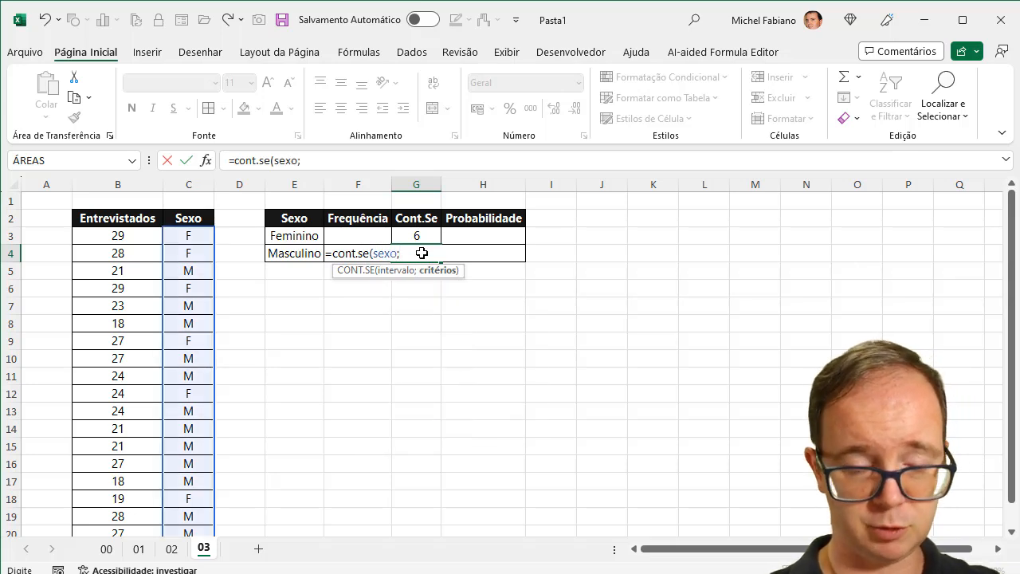
pyautogui.write(';"M")')
pyautogui.press('Return')
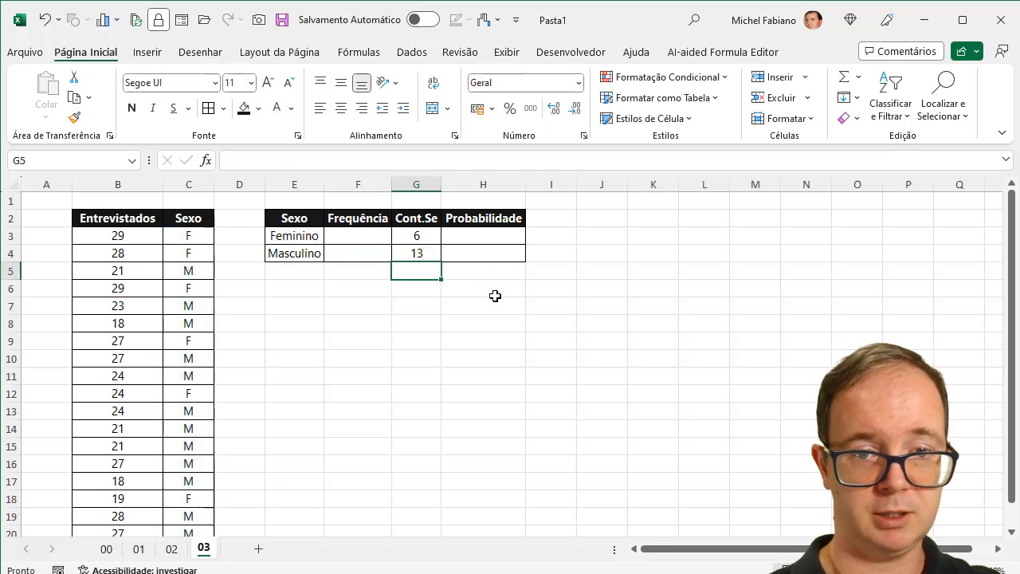
pyautogui.click(422, 236)
pyautogui.moveTo(422, 243); pyautogui.dragTo(422, 253)
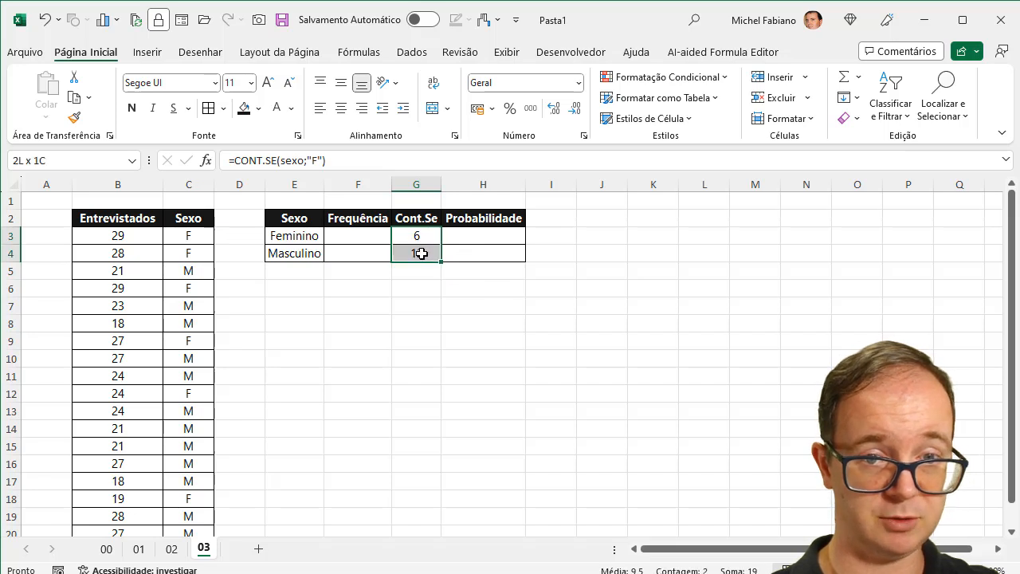
# Calculate the female probability in H3 with the formula =G3/CONT.VALORES(sexo).
pyautogui.click(468, 236)
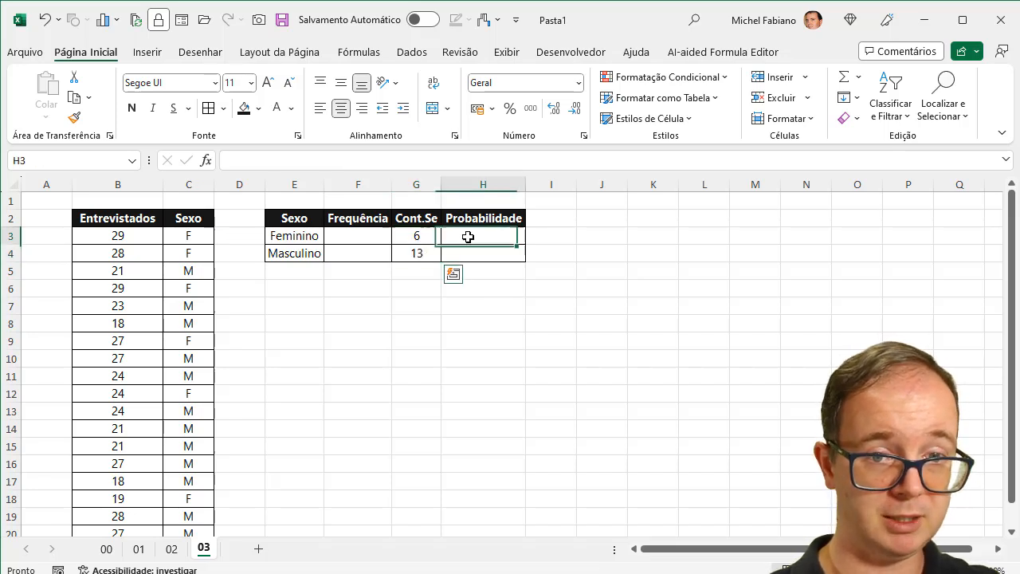
pyautogui.write('=')
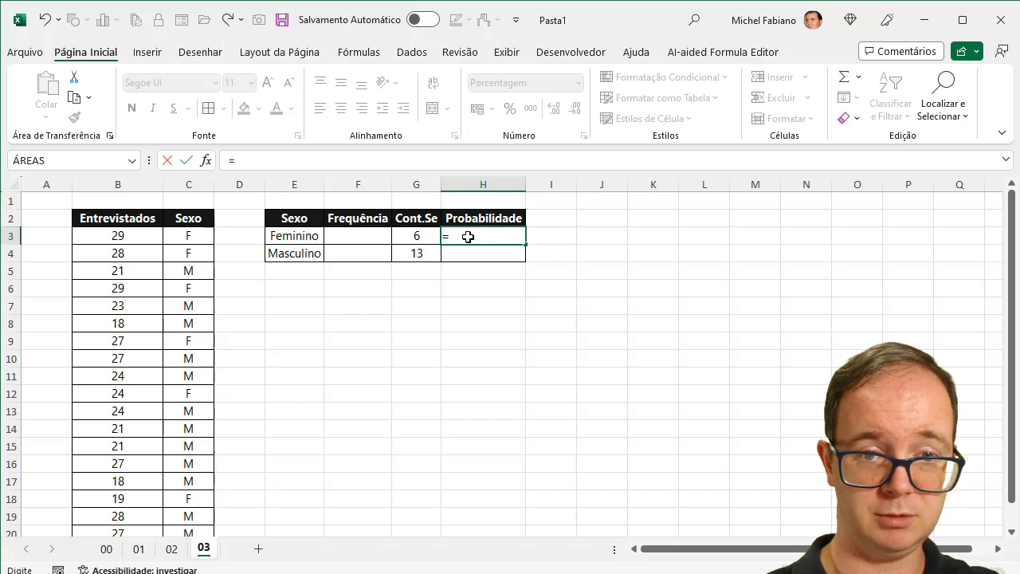
pyautogui.click(416, 234)
pyautogui.write('/')
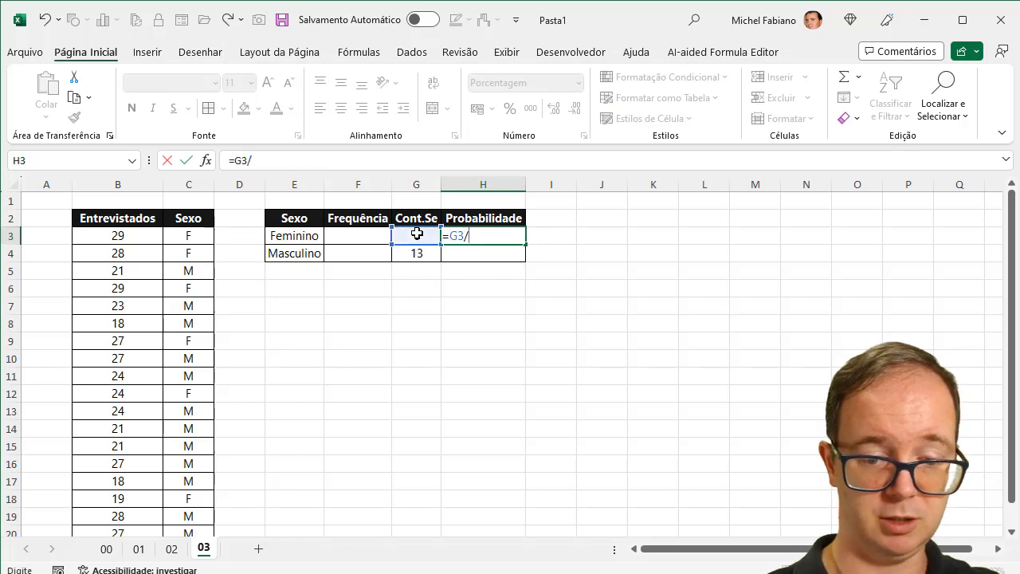
pyautogui.write('cont.valores(sexo))')
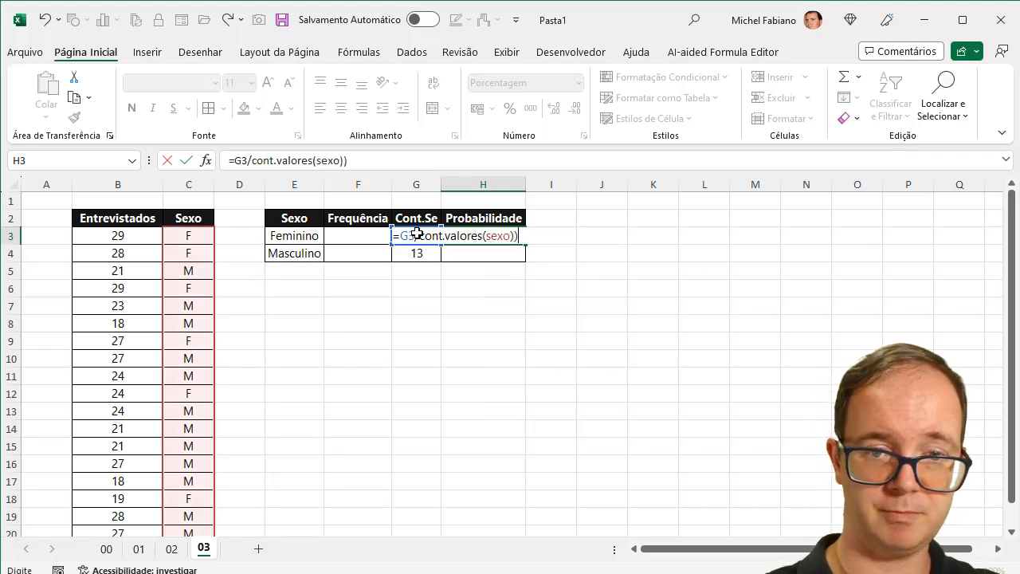
pyautogui.press('Return')
pyautogui.press('Return')
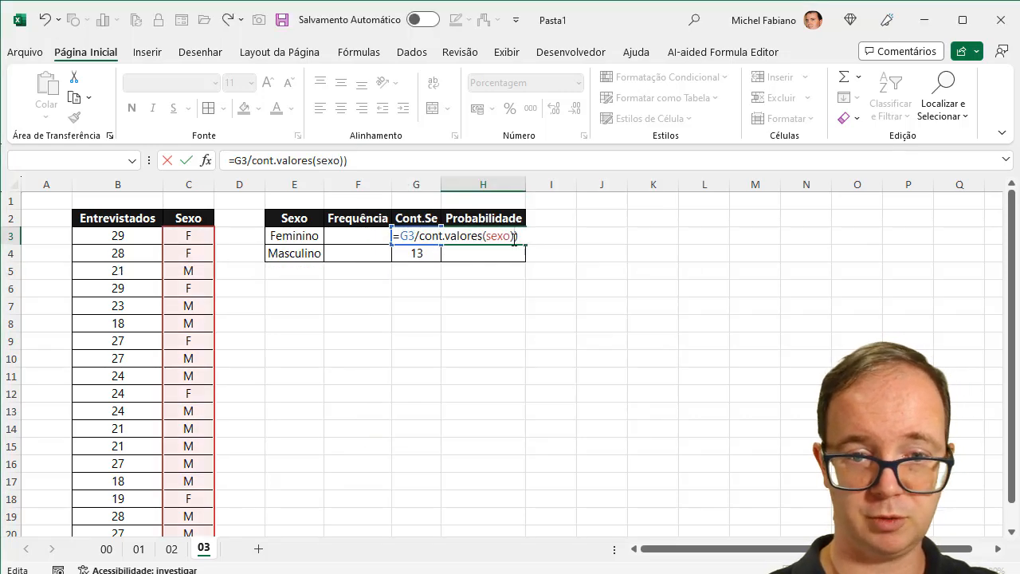
pyautogui.press('BackSpace')
pyautogui.press('Return')
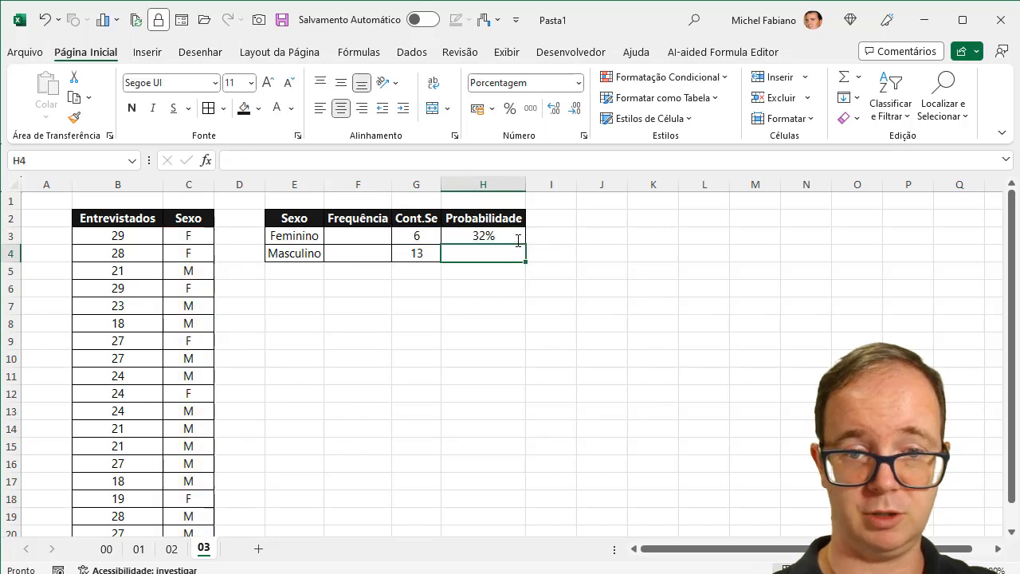
# Apply the percentage format to H3 and fill its formula down to H4 for the male interviewees.
pyautogui.click(510, 236)
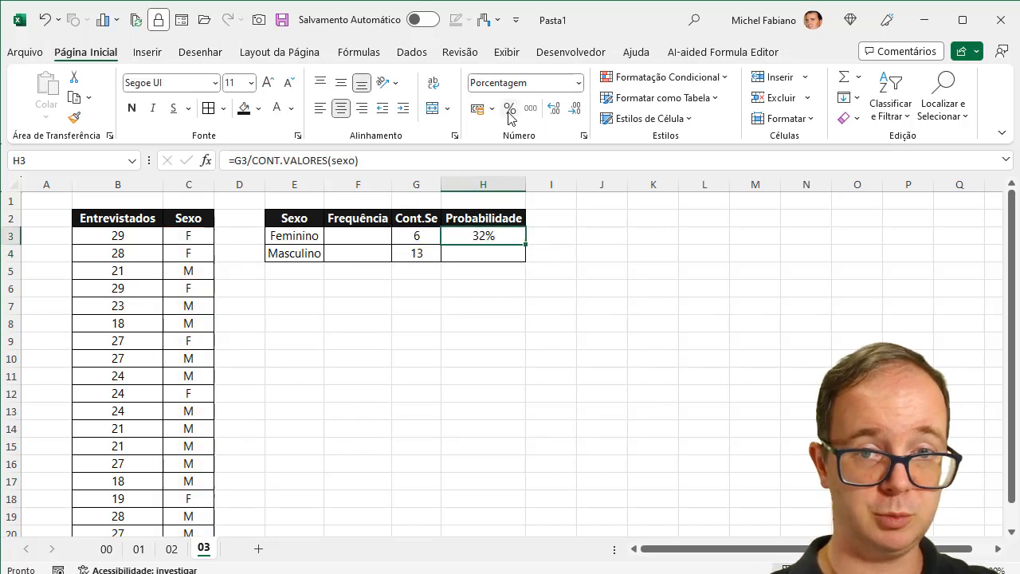
pyautogui.click(578, 84)
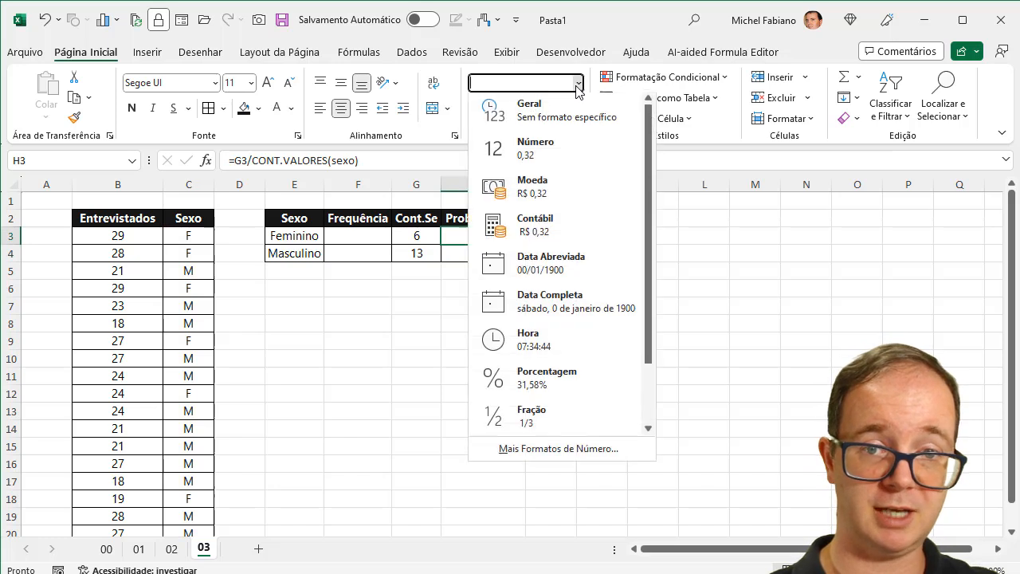
pyautogui.click(550, 160)
pyautogui.click(509, 109)
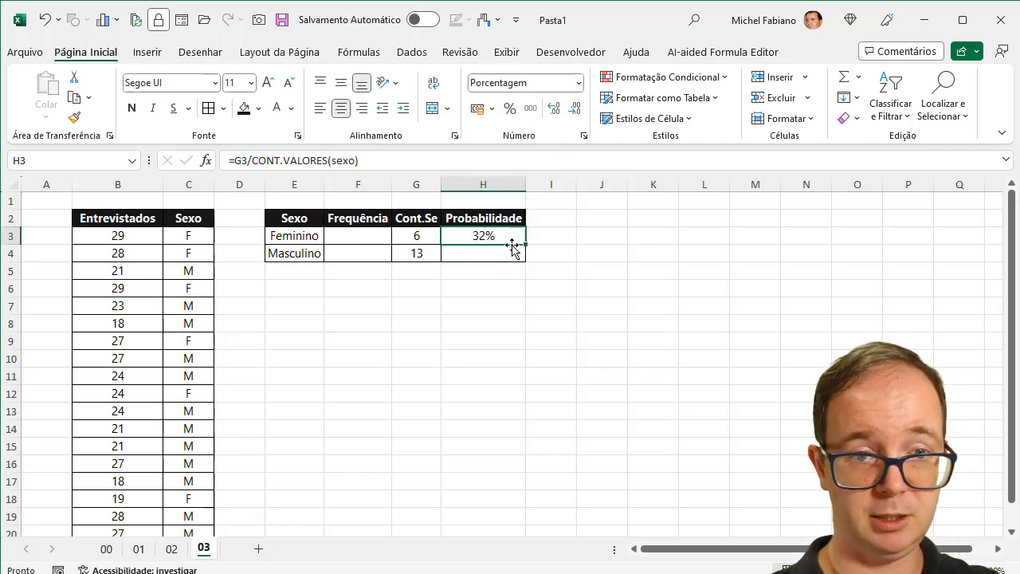
pyautogui.moveTo(525, 244); pyautogui.dragTo(496, 253)
pyautogui.click(499, 249)
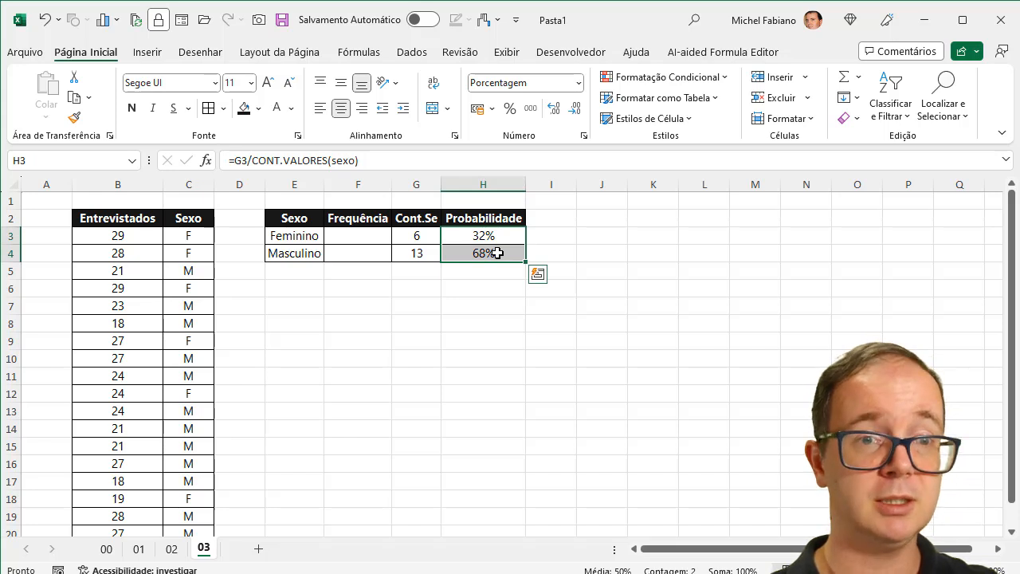
# Review the probabilities by sex and compare the empty Frequência cells with the text entries in the Sexo column.
pyautogui.click(294, 236)
pyautogui.moveTo(477, 232)
pyautogui.mouseDown()
pyautogui.moveTo(474, 256)
pyautogui.moveTo(470, 245)
pyautogui.mouseUp()
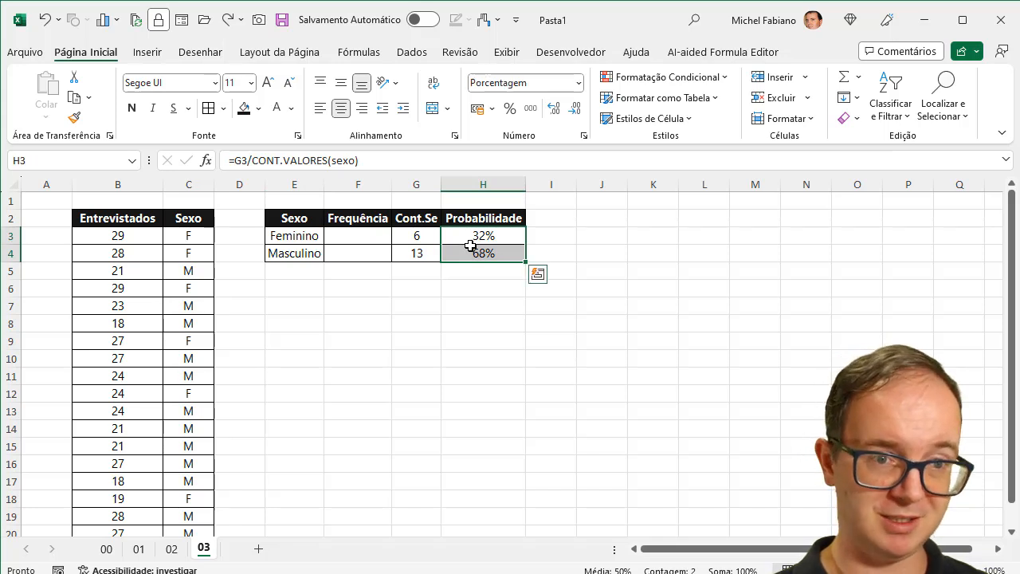
pyautogui.click(341, 232)
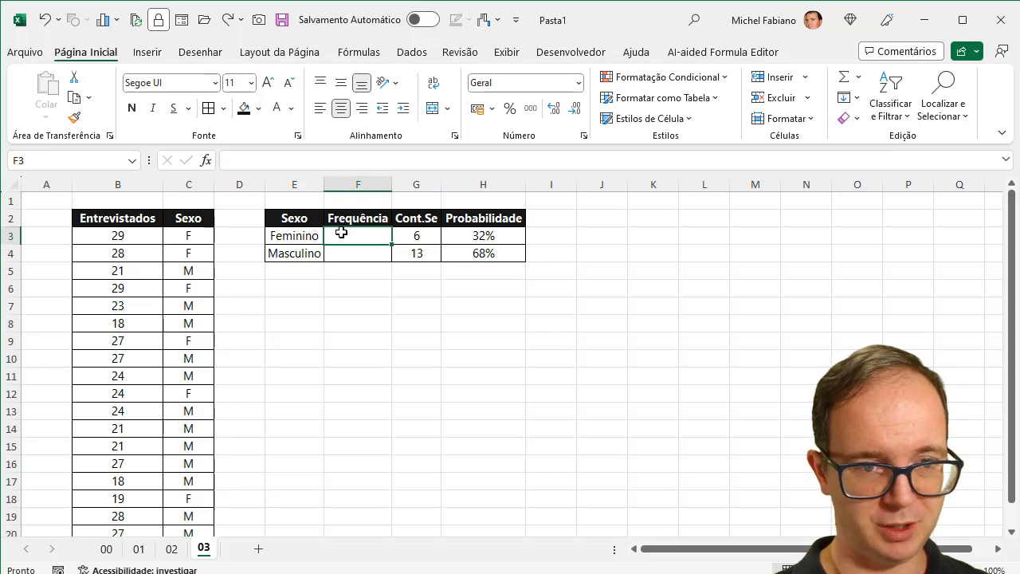
pyautogui.click(192, 237)
pyautogui.moveTo(193, 323); pyautogui.dragTo(190, 355)
pyautogui.click(367, 234)
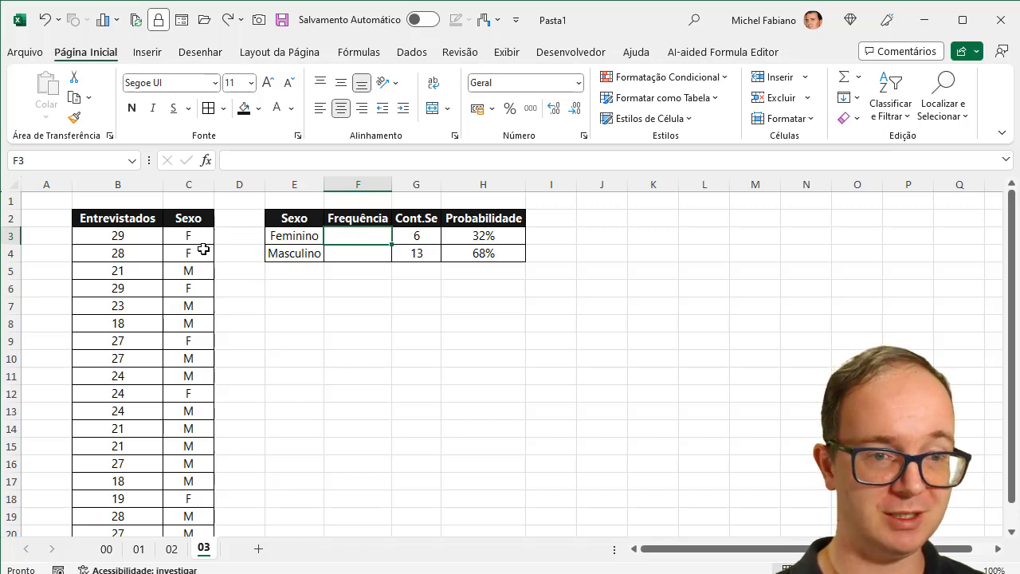
pyautogui.moveTo(203, 233); pyautogui.dragTo(203, 312)
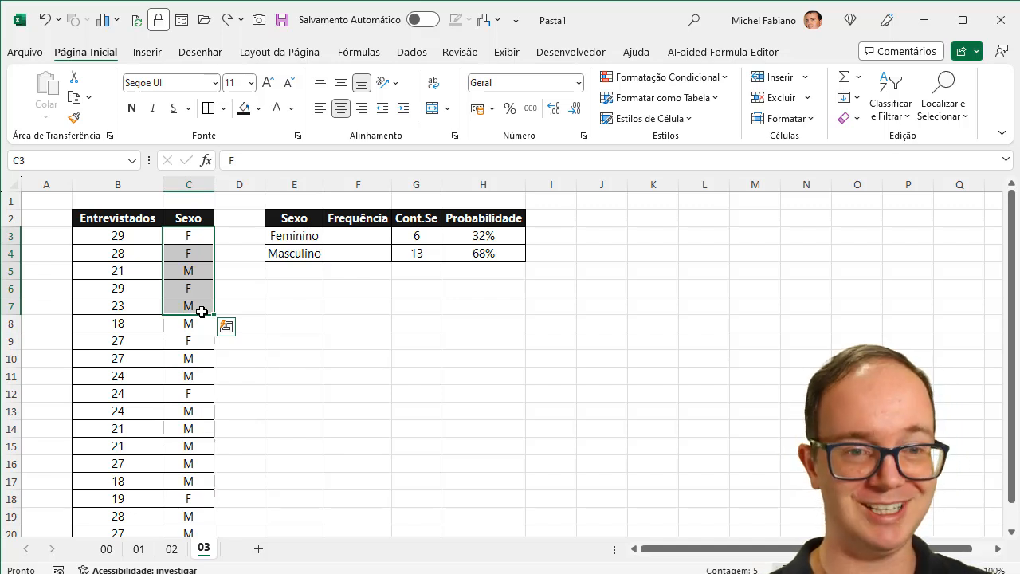
pyautogui.click(357, 235)
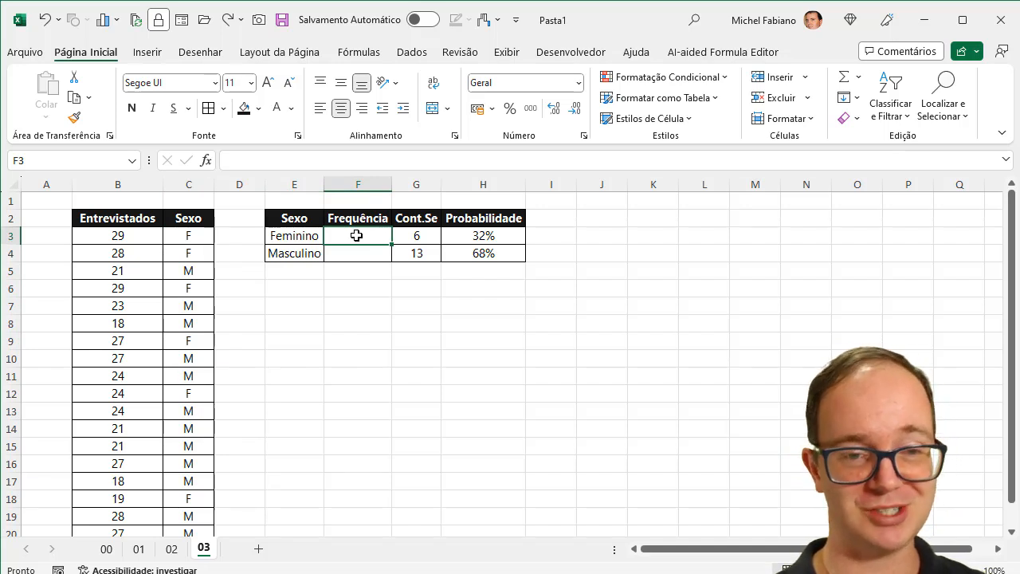
pyautogui.moveTo(200, 233); pyautogui.dragTo(199, 293)
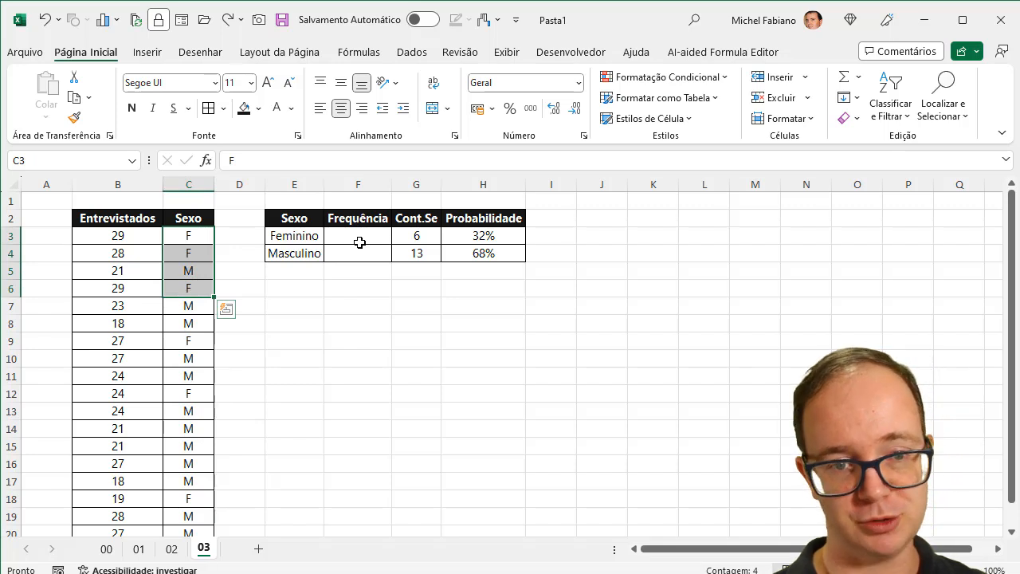
# Delete the unused Frequência column F from the table on sheet 03.
pyautogui.click(360, 182)
pyautogui.rightClick(360, 182)
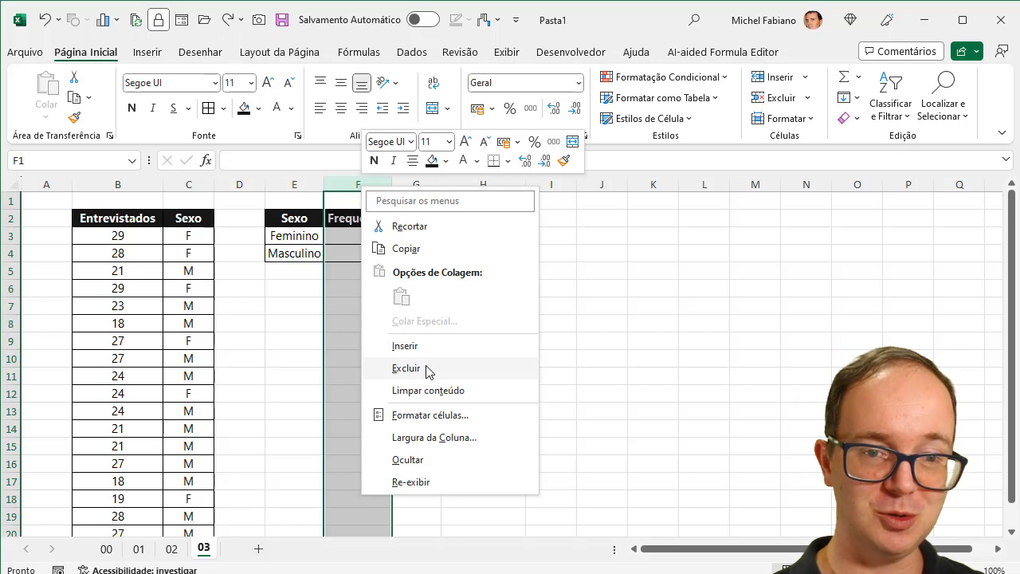
pyautogui.click(426, 368)
pyautogui.click(363, 221)
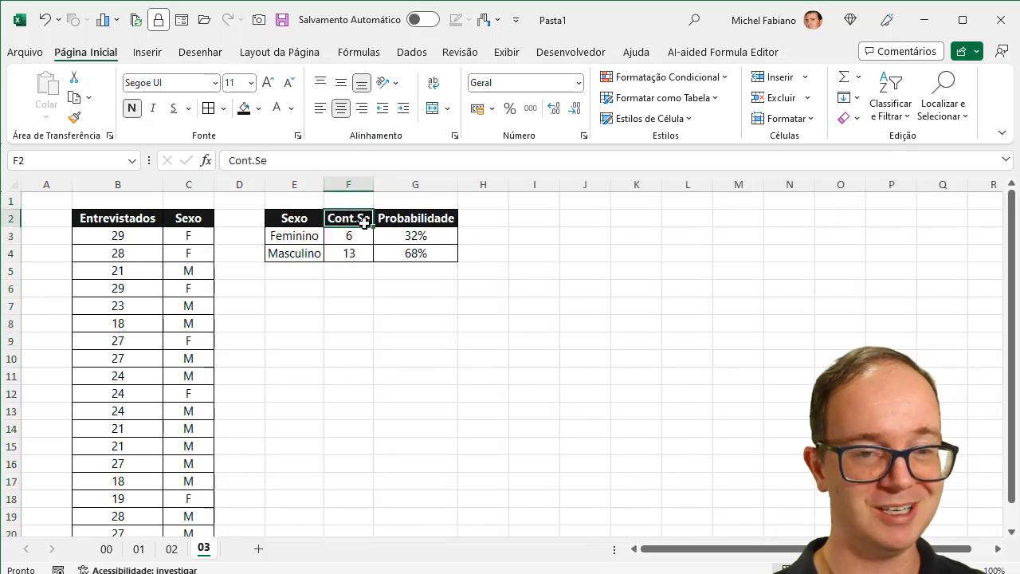